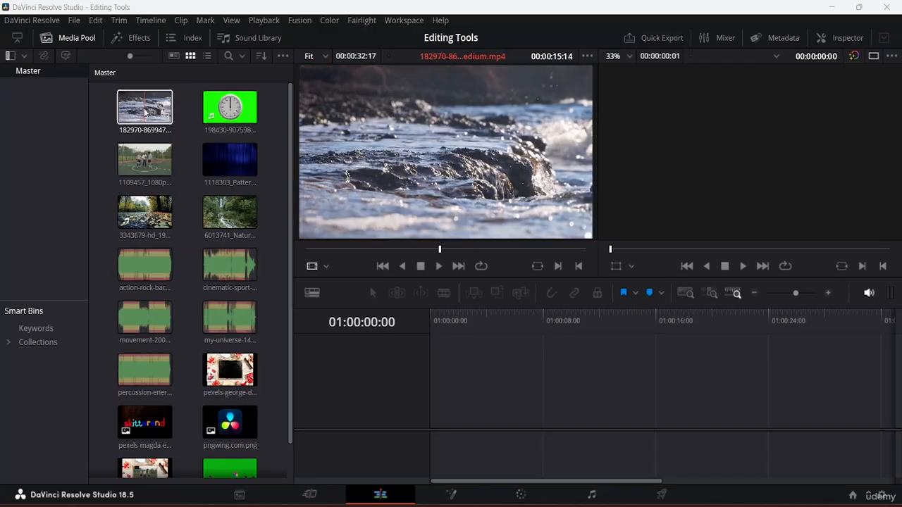
pyautogui.click(144, 112)
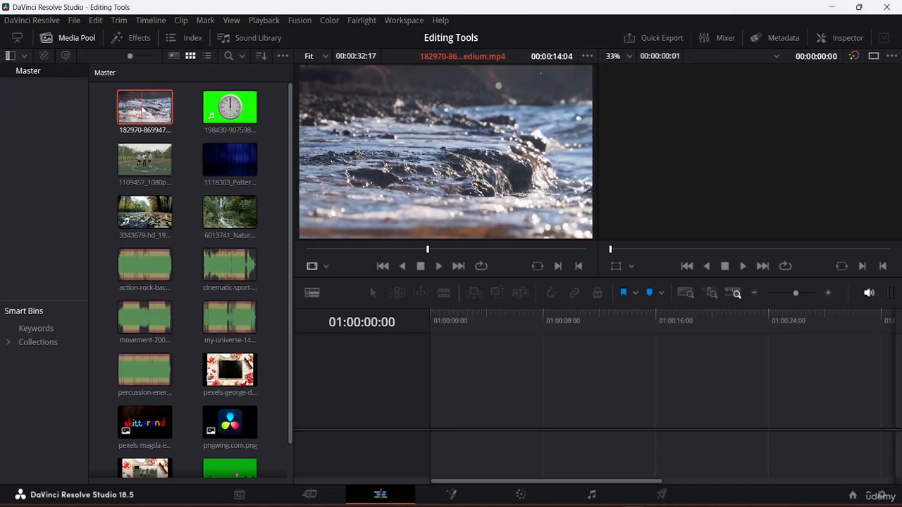
pyautogui.moveTo(143, 111); pyautogui.dragTo(448, 406)
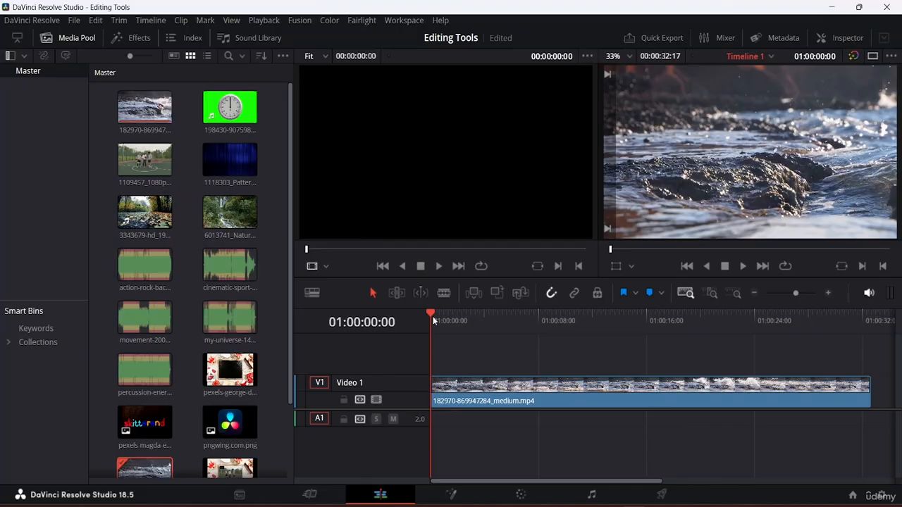
pyautogui.moveTo(433, 316); pyautogui.dragTo(487, 322)
pyautogui.click(598, 393)
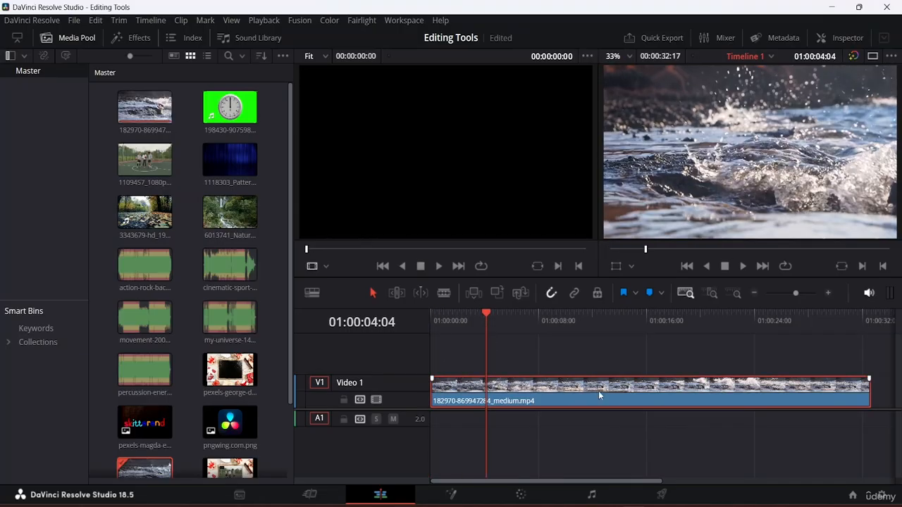
# Hide the media pool, switch to the single-viewer layout and show the media pool again.
pyautogui.click(413, 267)
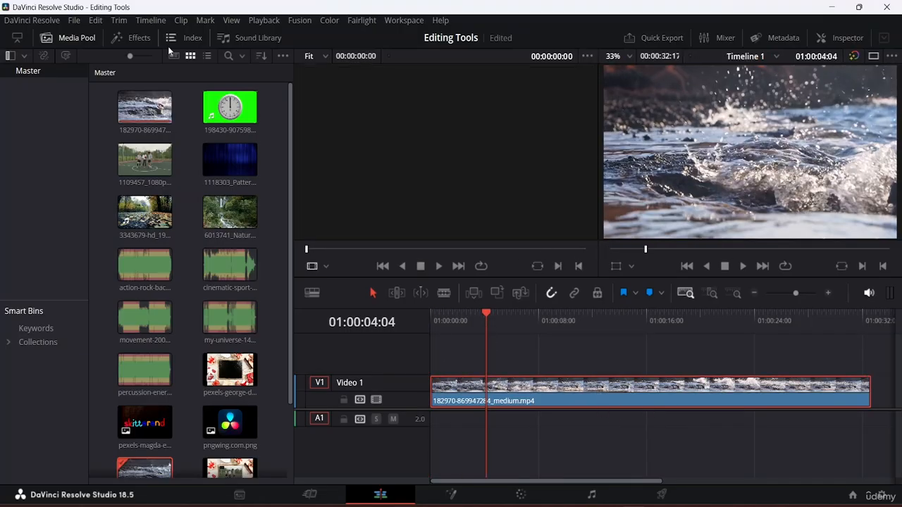
pyautogui.click(79, 38)
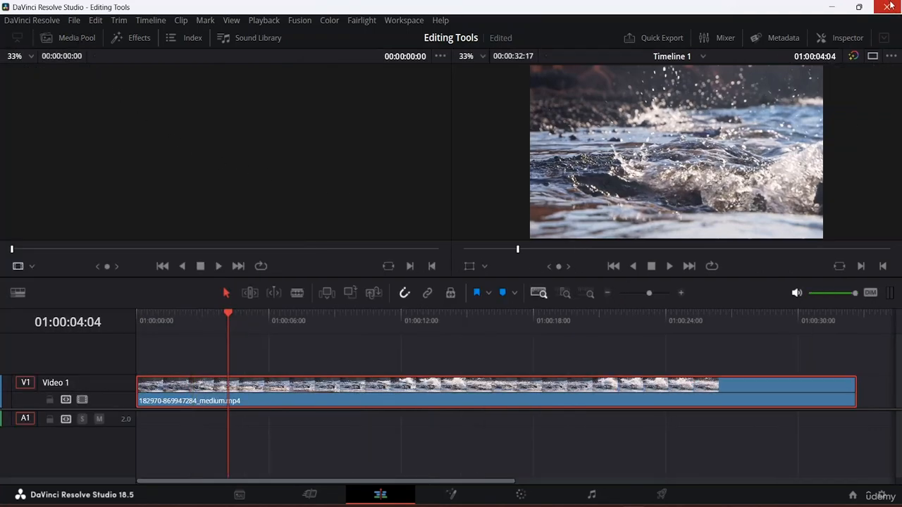
pyautogui.click(873, 57)
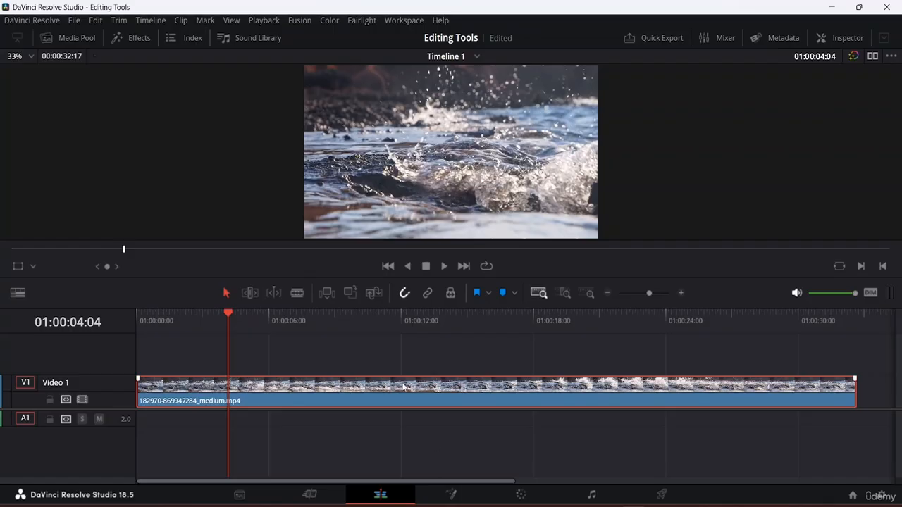
pyautogui.click(67, 38)
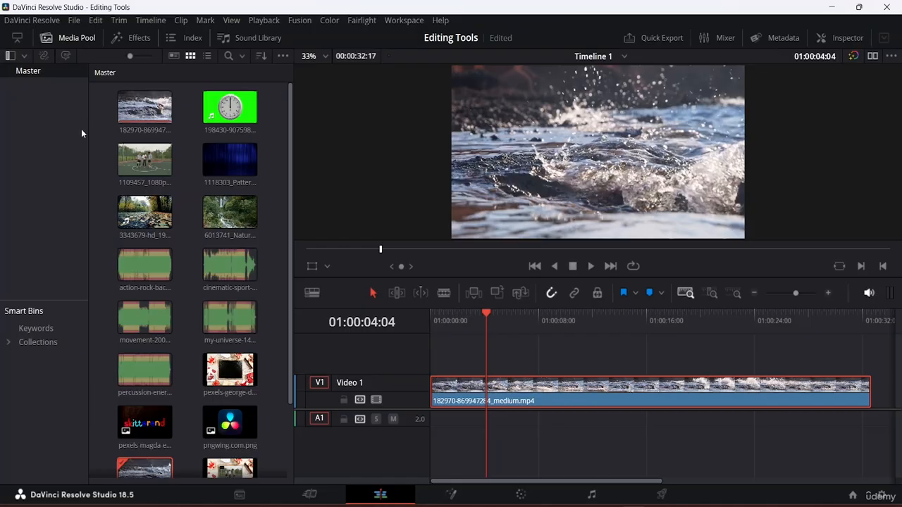
# Switch the viewer from audio waveform display to video and restore the dual-viewer layout.
pyautogui.click(140, 246)
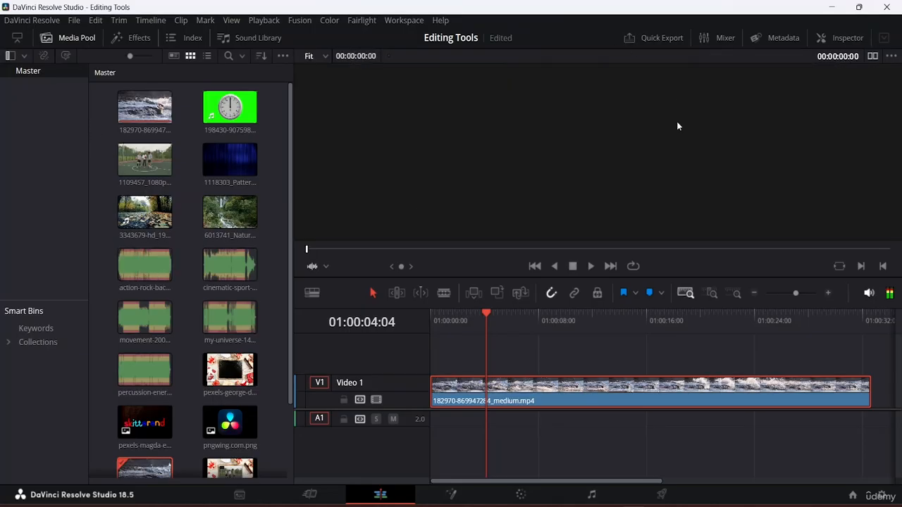
pyautogui.click(325, 265)
pyautogui.click(339, 287)
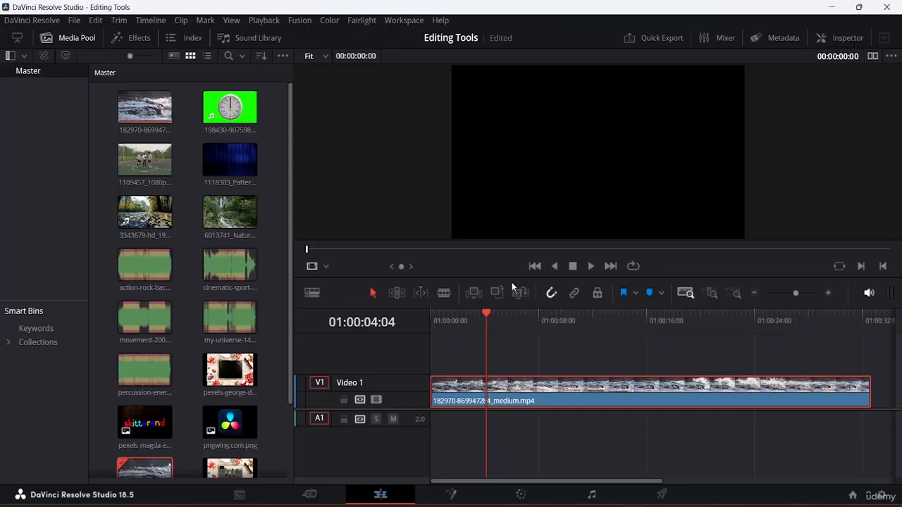
pyautogui.click(872, 56)
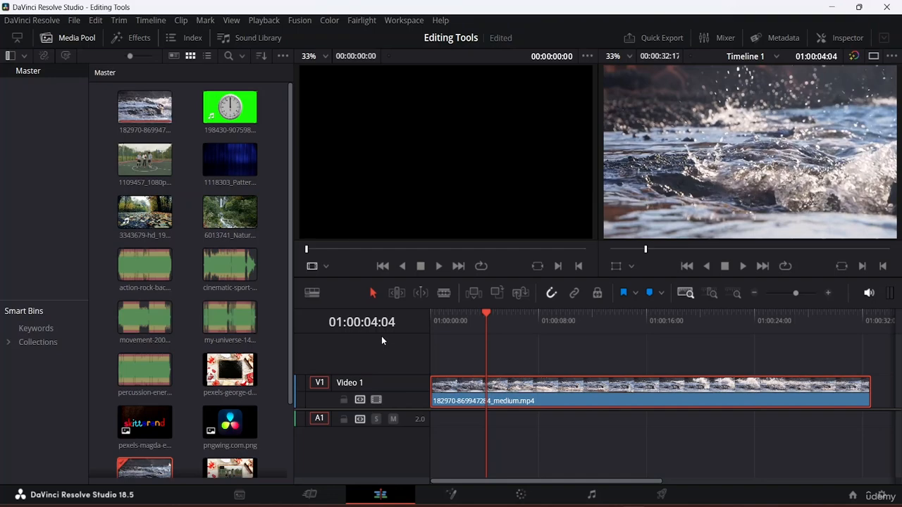
# Add the basketball clip from the media pool to a new Video 2 track at the timeline's start.
pyautogui.moveTo(542, 396)
pyautogui.mouseDown()
pyautogui.moveTo(599, 396)
pyautogui.moveTo(562, 381)
pyautogui.moveTo(543, 393)
pyautogui.mouseUp()
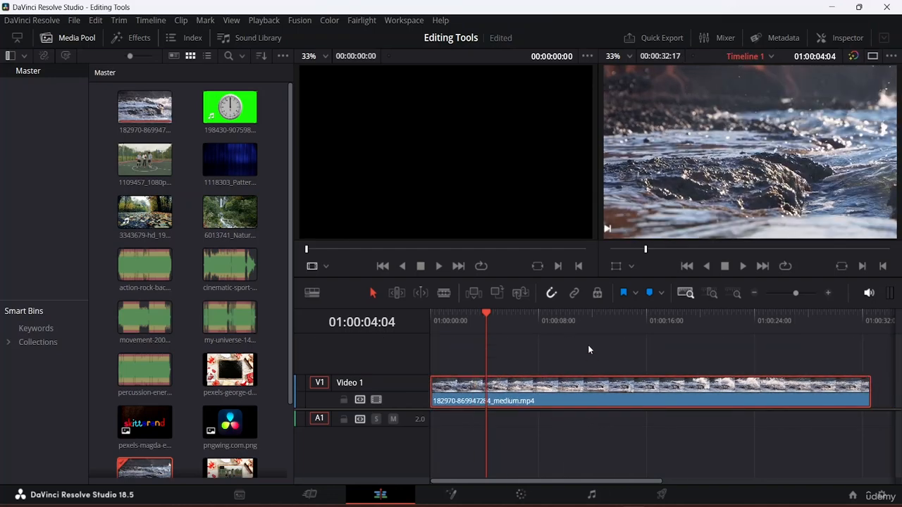
pyautogui.click(217, 210)
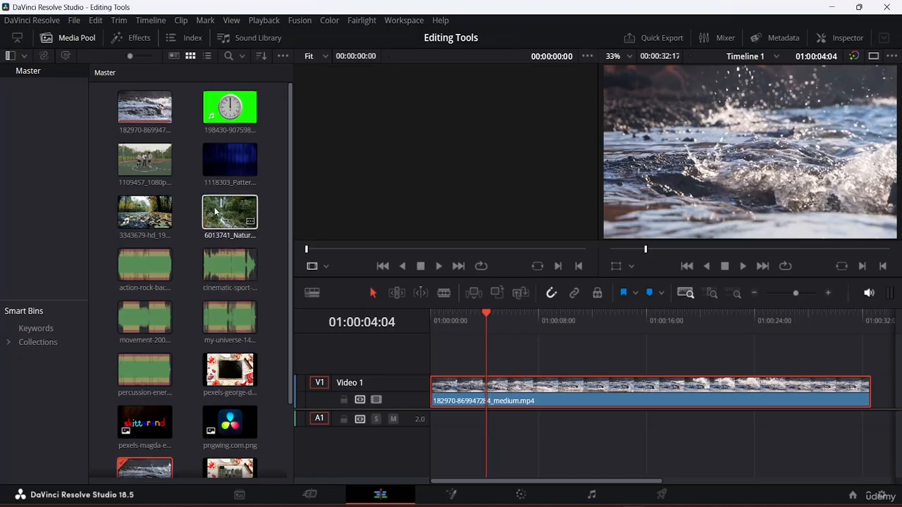
pyautogui.click(146, 159)
pyautogui.moveTo(146, 160); pyautogui.dragTo(433, 368)
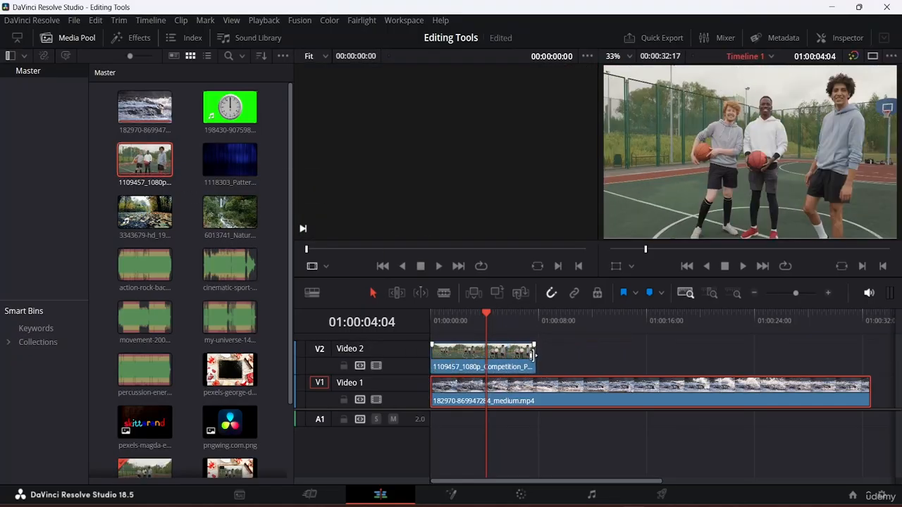
# Move the basketball clip along Video 2 so it starts at the playhead position 01:00:04:04.
pyautogui.click(467, 358)
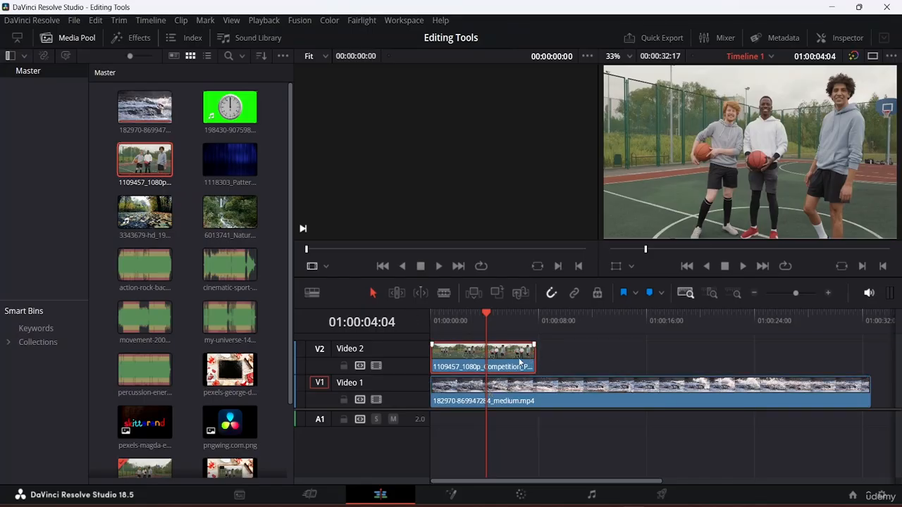
pyautogui.moveTo(519, 361); pyautogui.dragTo(576, 367)
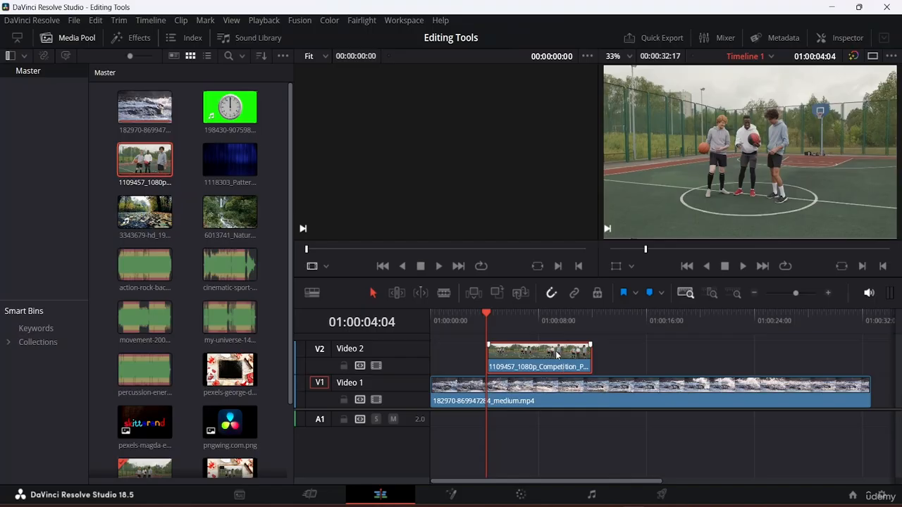
pyautogui.rightClick(555, 350)
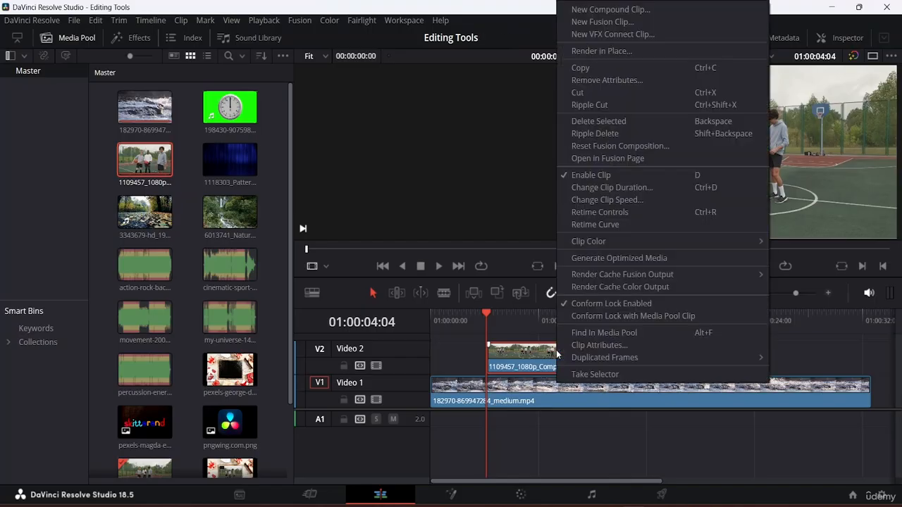
pyautogui.click(556, 350)
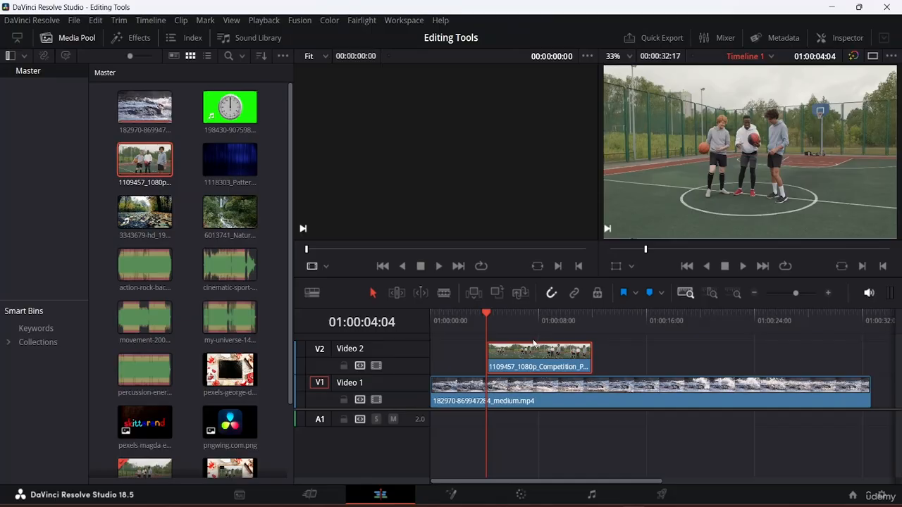
# Enable the transform overlay, scale the basketball clip down and centre it so the water clip shows around its edges.
pyautogui.click(615, 267)
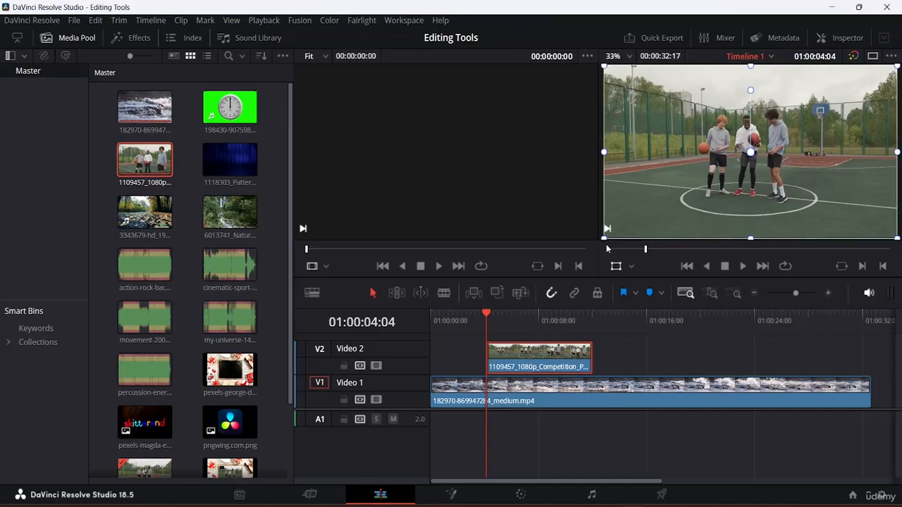
pyautogui.moveTo(605, 239); pyautogui.dragTo(695, 185)
pyautogui.moveTo(768, 128); pyautogui.dragTo(868, 73)
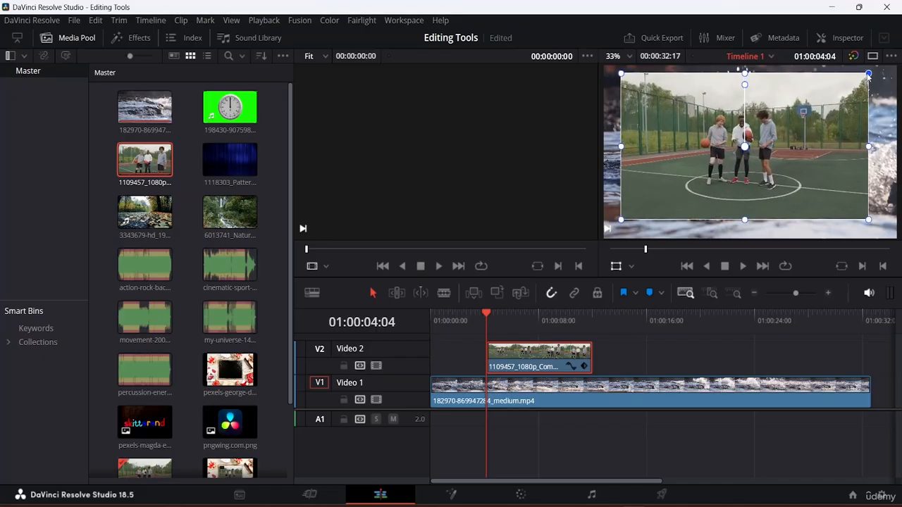
pyautogui.moveTo(753, 108); pyautogui.dragTo(760, 115)
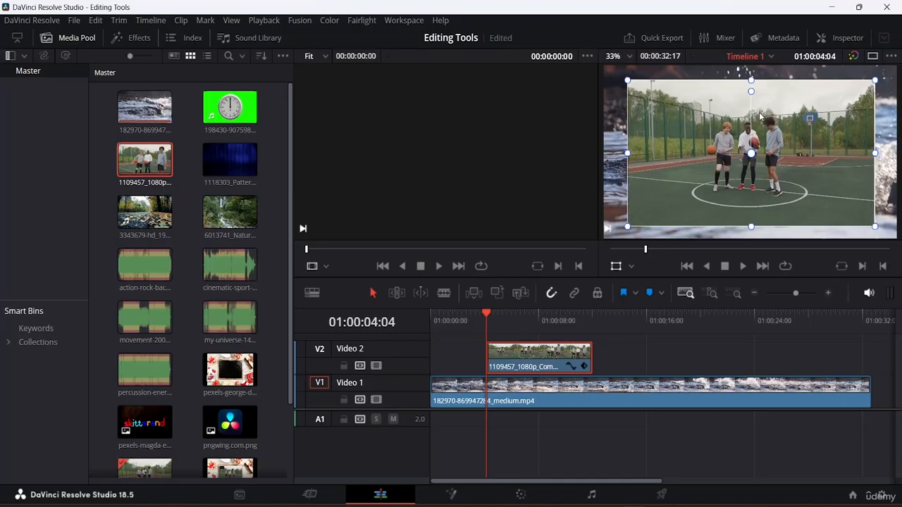
# Play the timeline from about 01:00:02:11 to preview the basketball clip overlaid on the water clip.
pyautogui.click(691, 359)
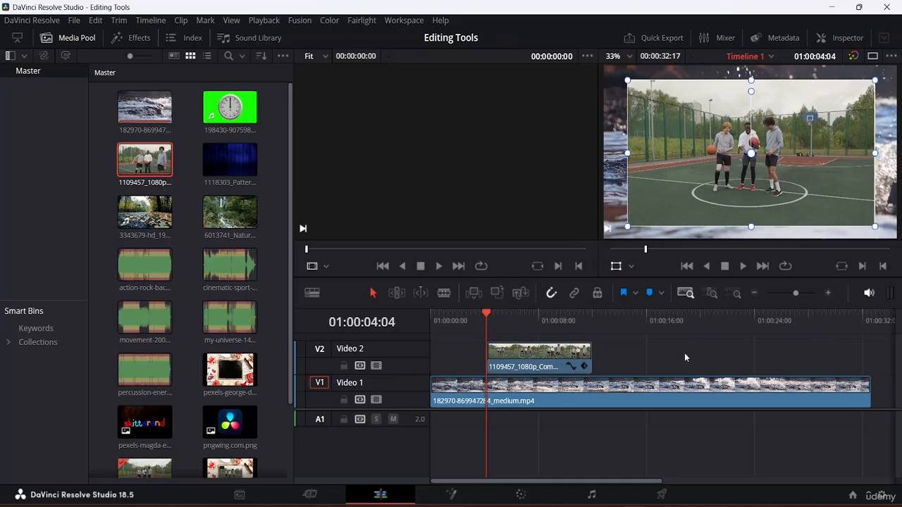
pyautogui.moveTo(487, 314); pyautogui.dragTo(464, 321)
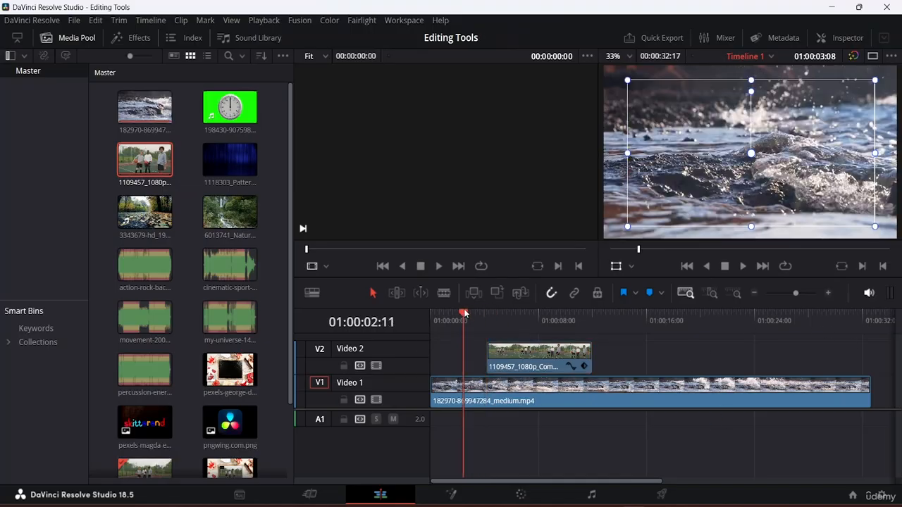
pyautogui.press('space')
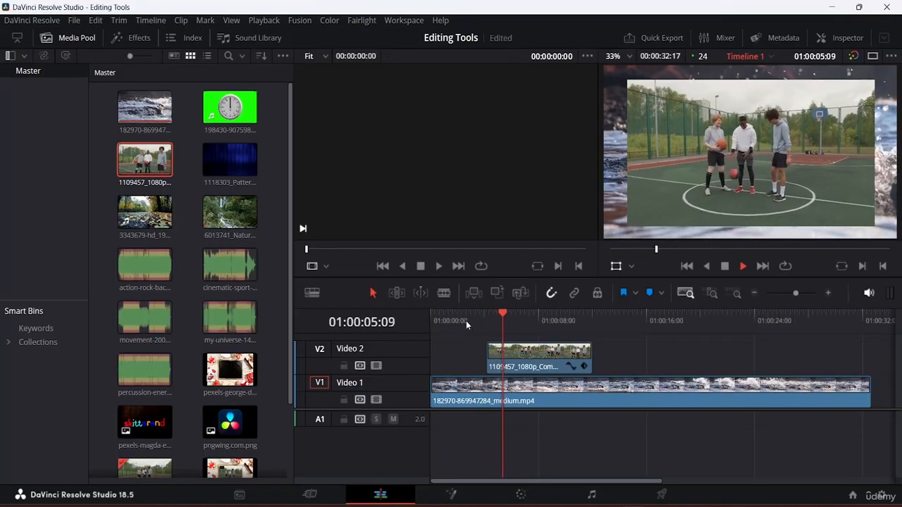
pyautogui.press('space')
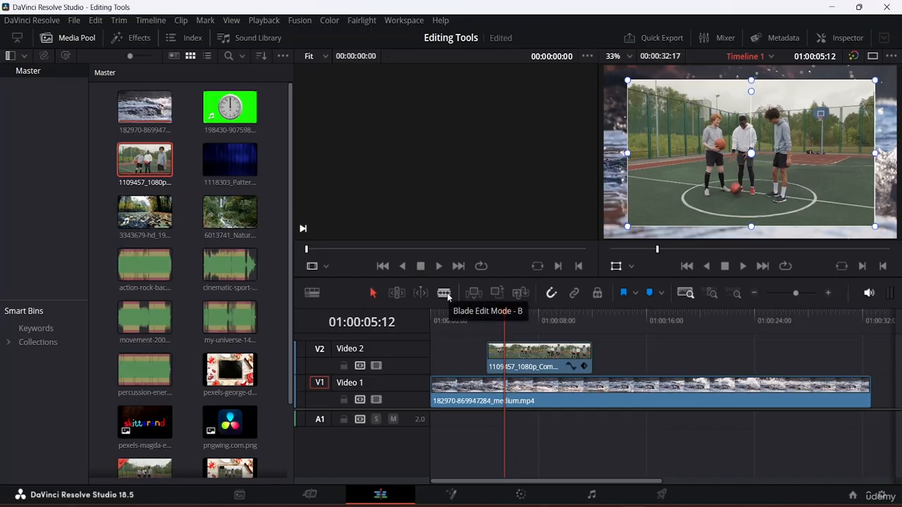
# Delete the basketball clip from Video 2.
pyautogui.click(531, 364)
pyautogui.press('Delete')
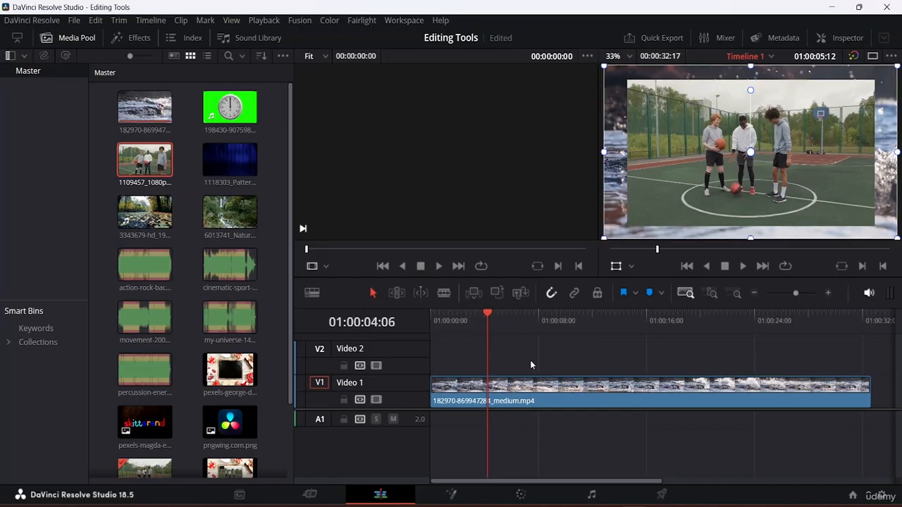
pyautogui.click(533, 399)
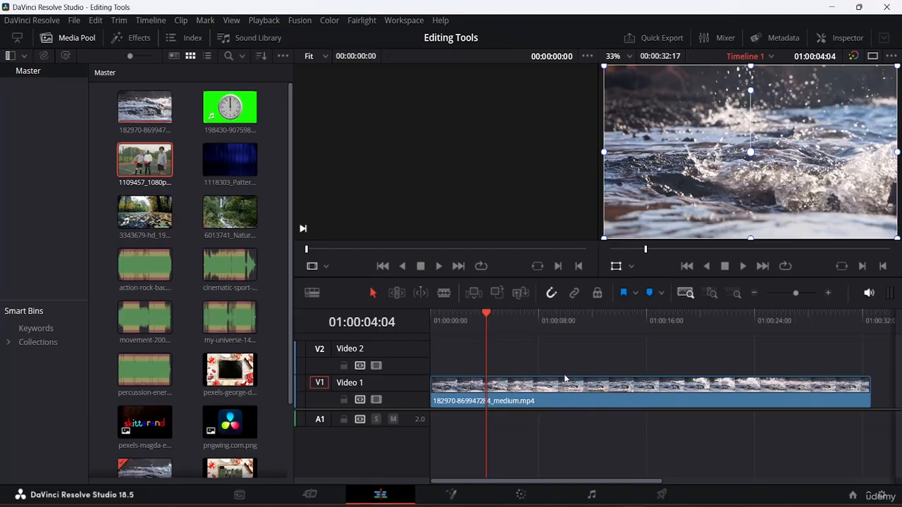
# Load the water clip from the media pool into the source viewer and scrub the timeline to its end and back to 01:00:00:00.
pyautogui.doubleClick(153, 120)
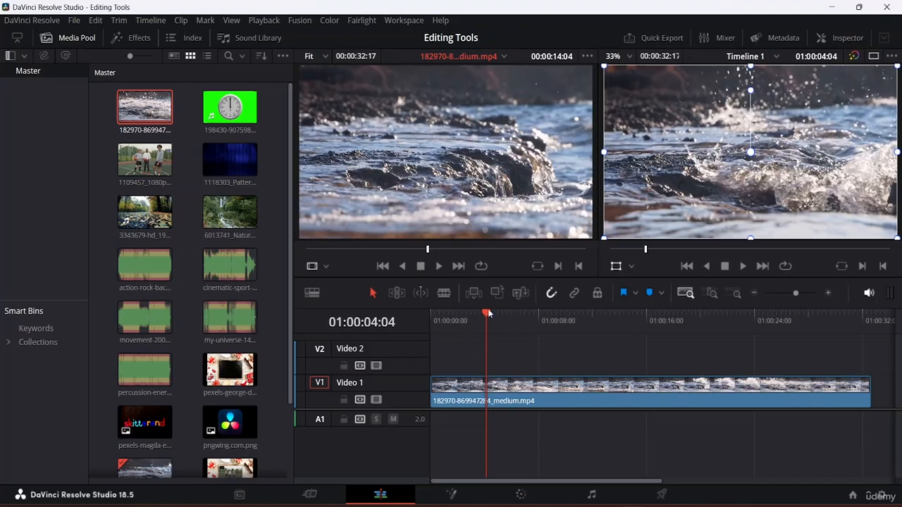
pyautogui.moveTo(486, 313); pyautogui.dragTo(572, 301)
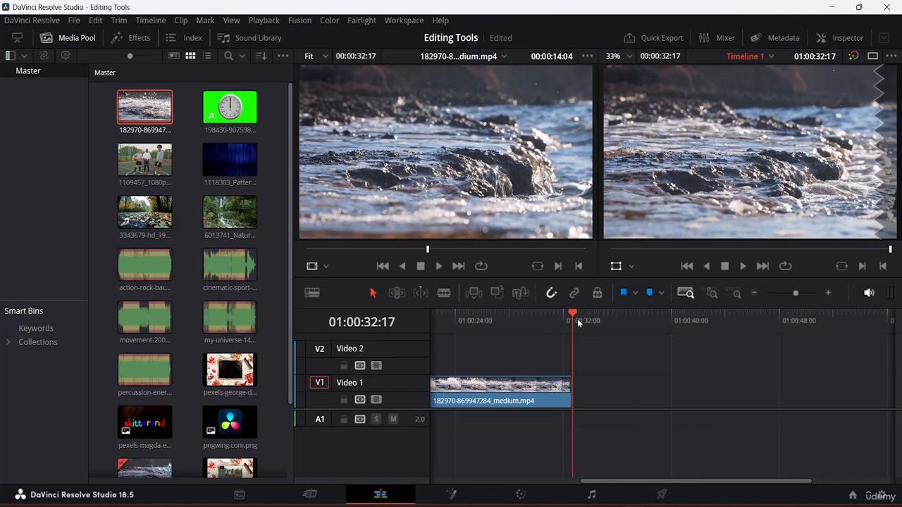
pyautogui.moveTo(572, 317); pyautogui.dragTo(402, 303)
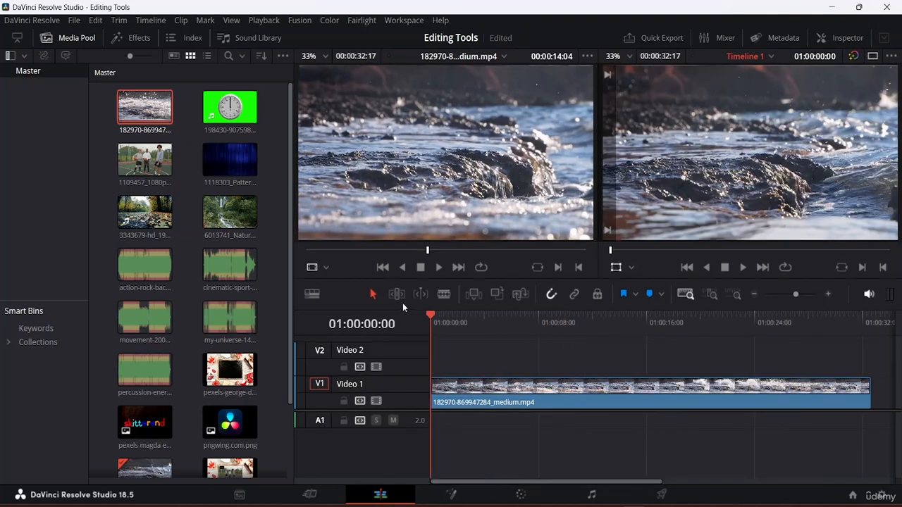
pyautogui.press('t')
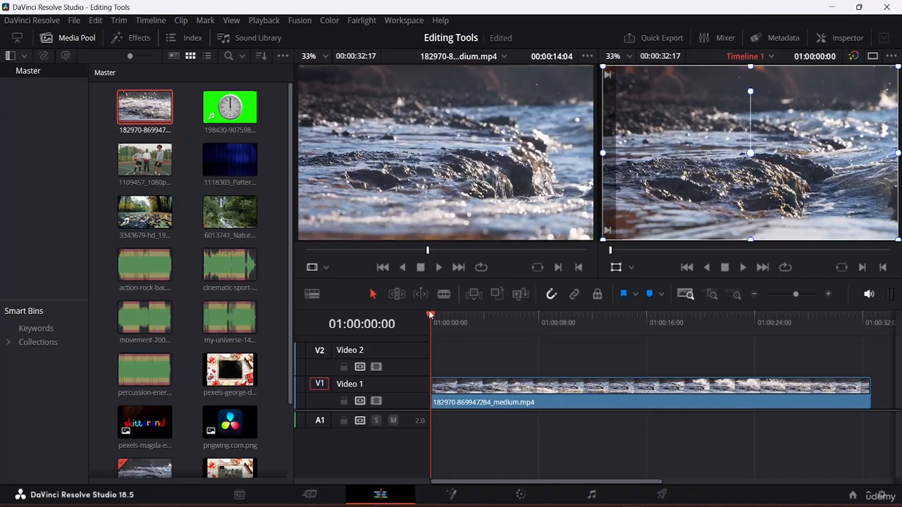
# Move the playhead to about 01:00:09:23, play the water clip forward, and play it in reverse, stopping at about 01:00:08:13.
pyautogui.moveTo(431, 314); pyautogui.dragTo(567, 315)
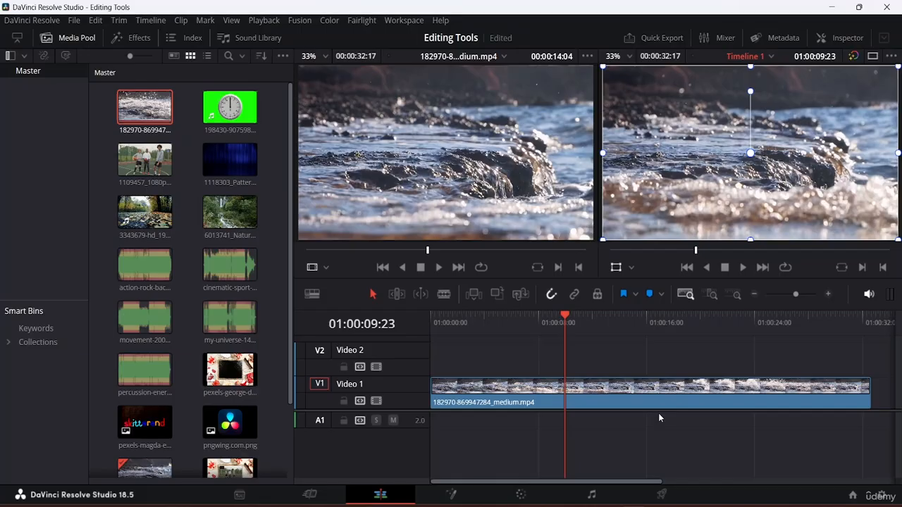
pyautogui.press('space')
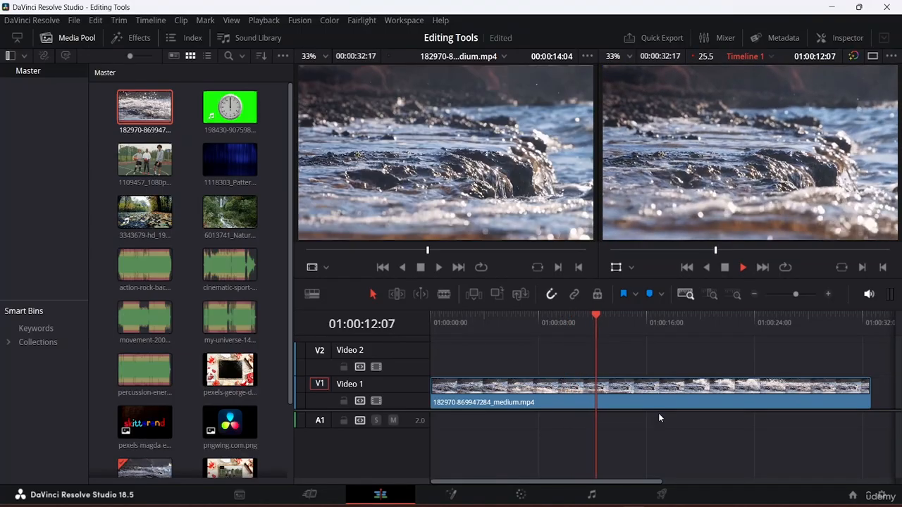
pyautogui.press('space')
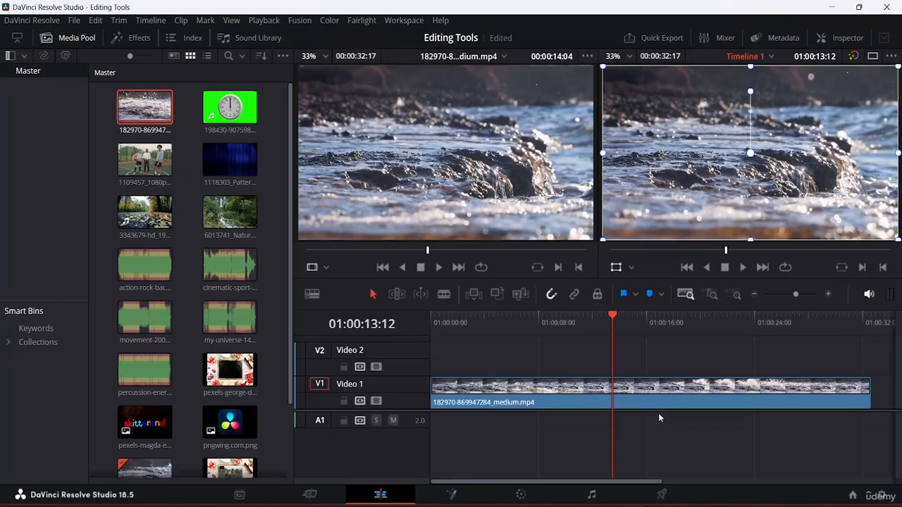
pyautogui.press('j')
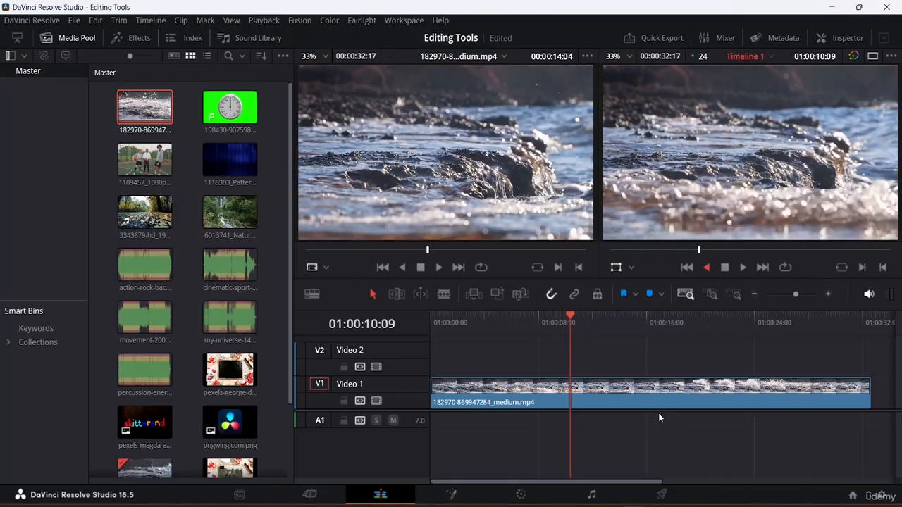
pyautogui.press('space')
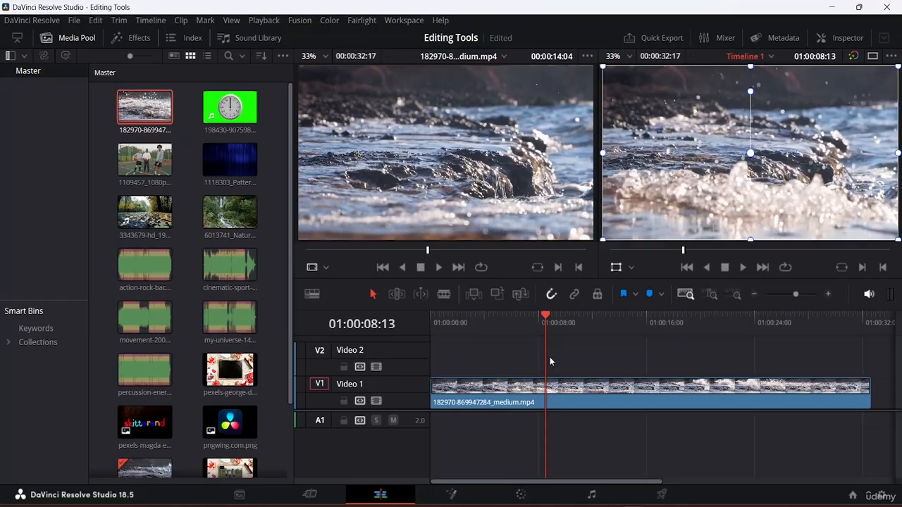
# Play the water clip forward, in reverse, and forward again, stopping at about 01:00:11:15.
pyautogui.press('space')
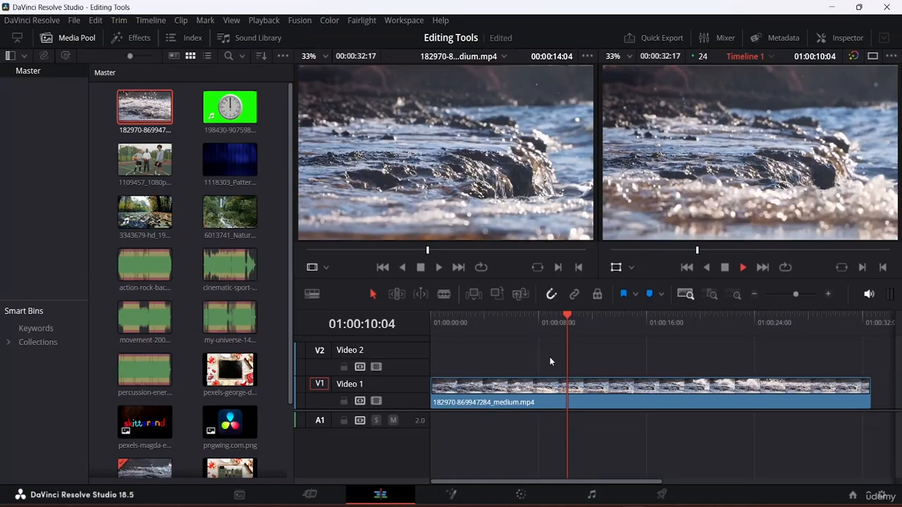
pyautogui.press('space')
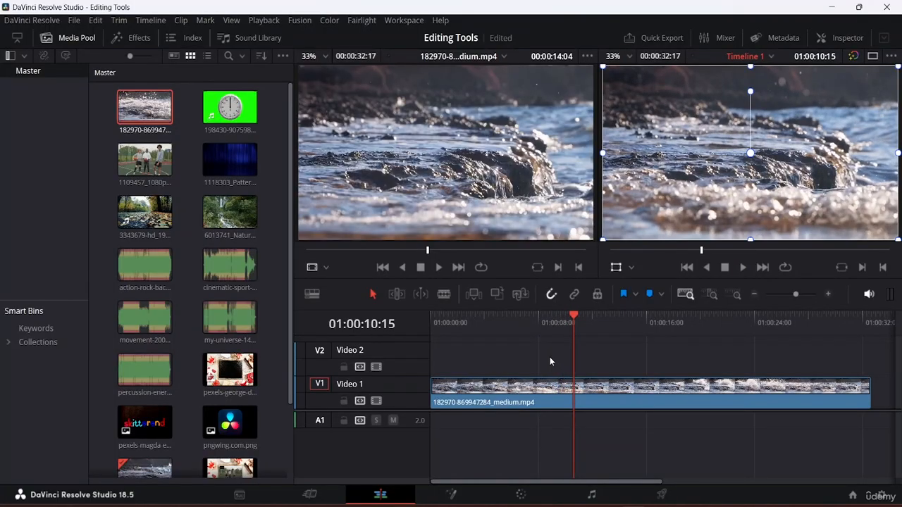
pyautogui.press('j')
pyautogui.press('k')
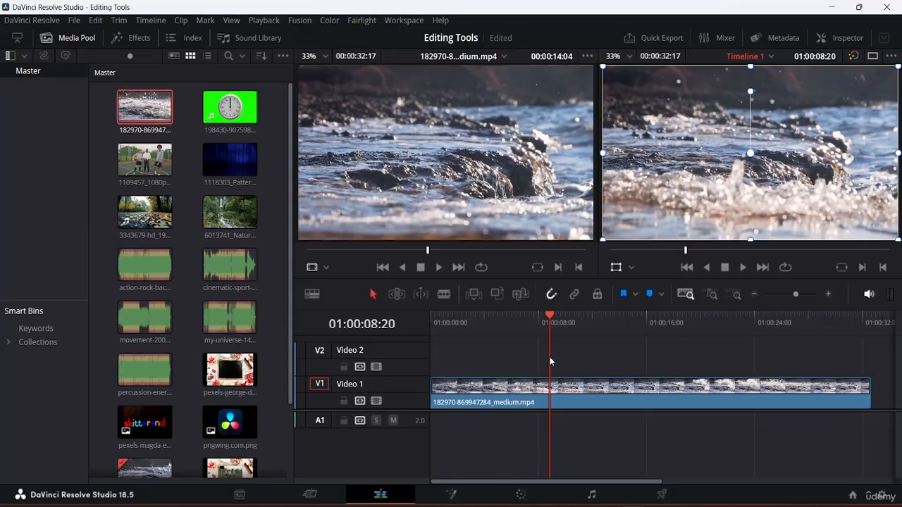
pyautogui.press('l')
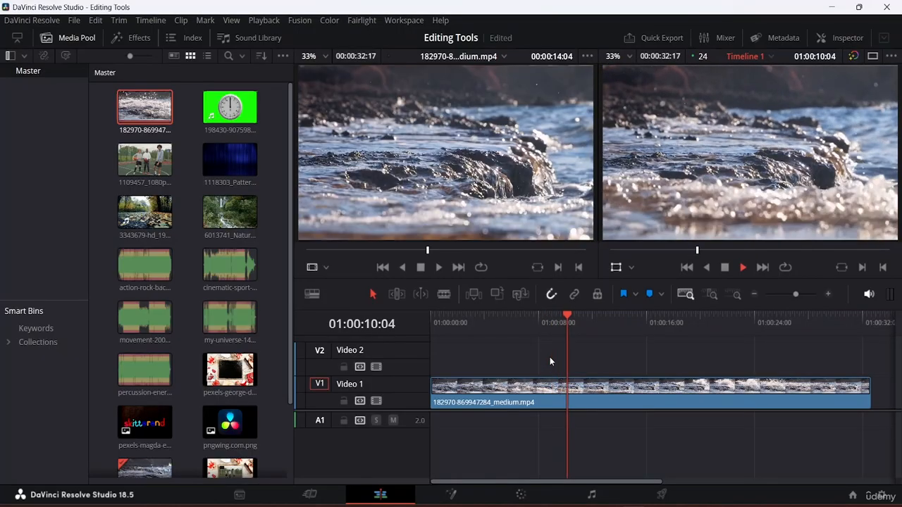
pyautogui.press('k')
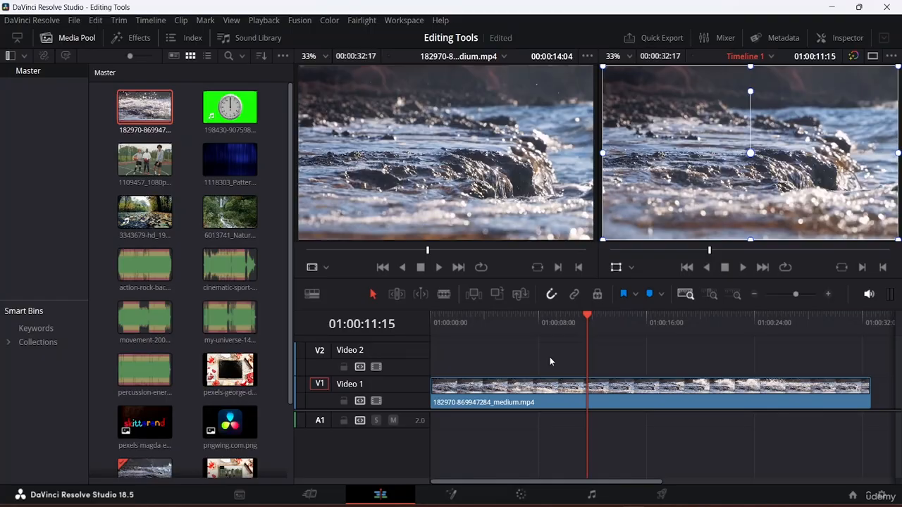
# Play the water clip from the start of the timeline, raise the forward speed to 4x, and stop at about 01:00:26:18.
pyautogui.moveTo(587, 315); pyautogui.dragTo(426, 331)
pyautogui.press('space')
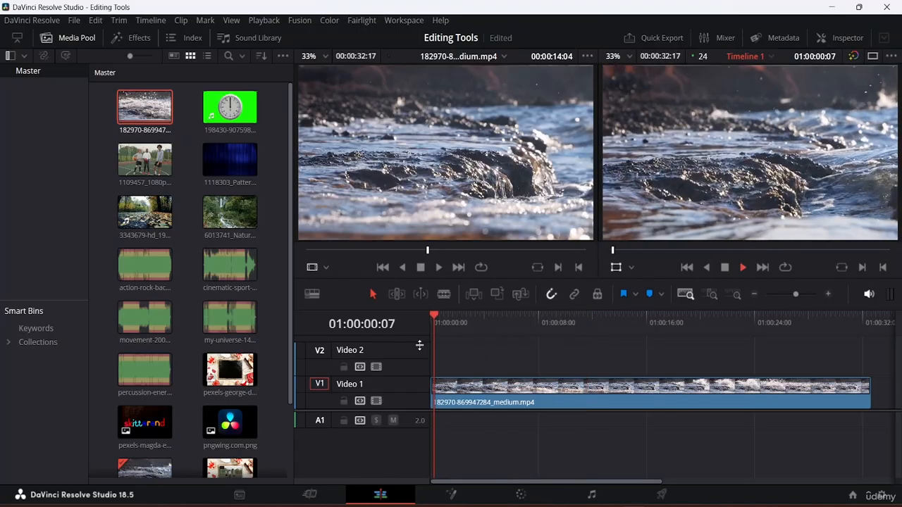
pyautogui.press('space')
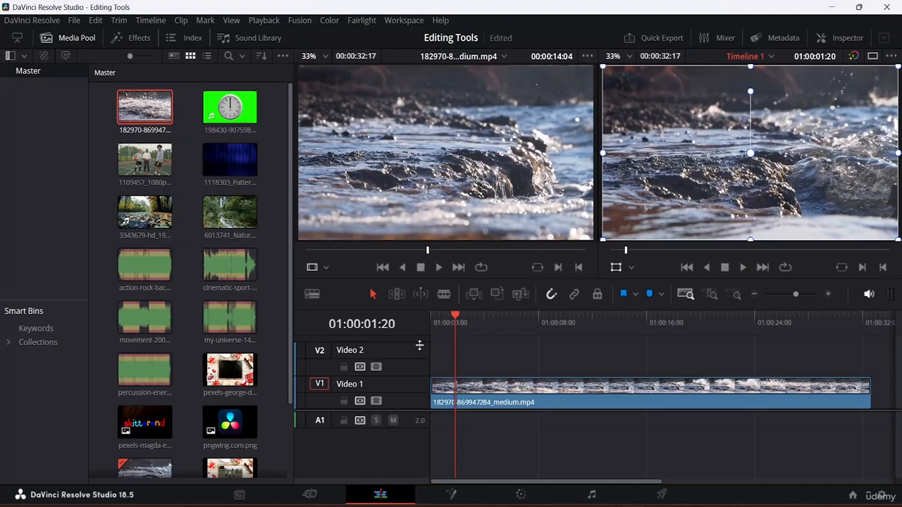
pyautogui.press('space')
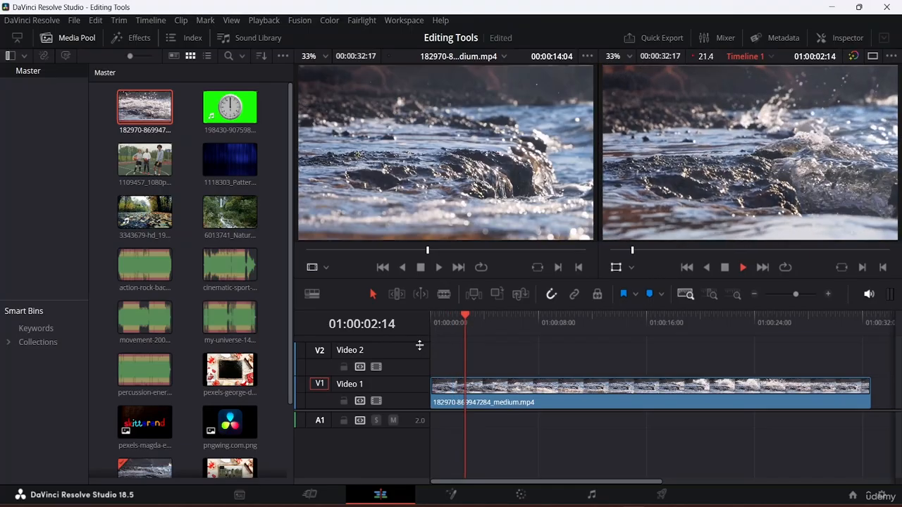
pyautogui.press('l')
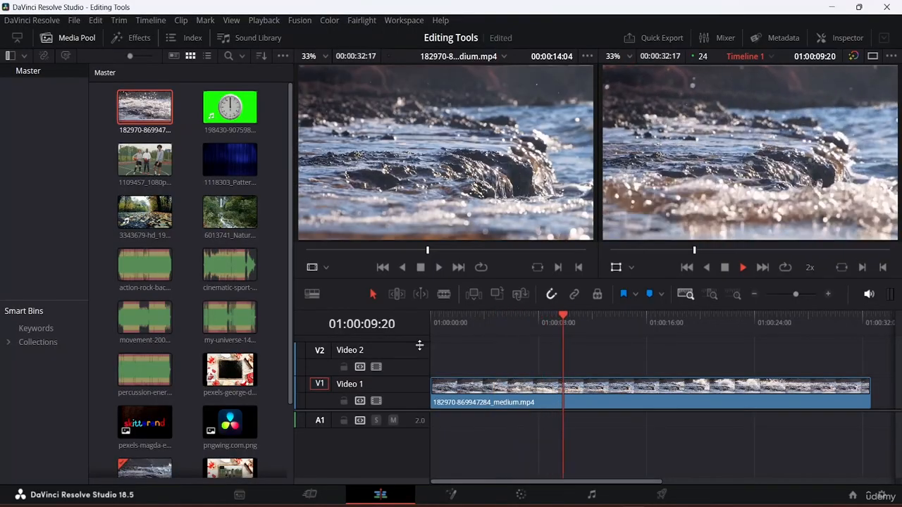
pyautogui.press('l')
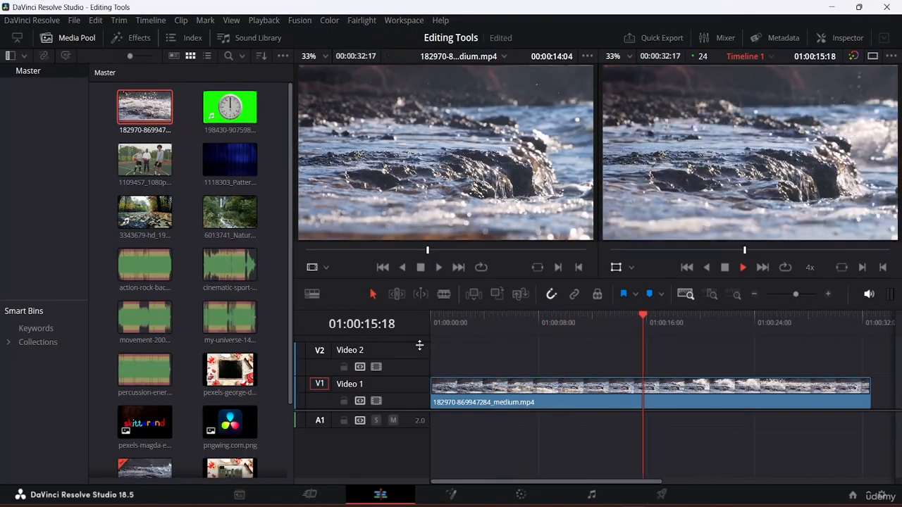
pyautogui.press('k')
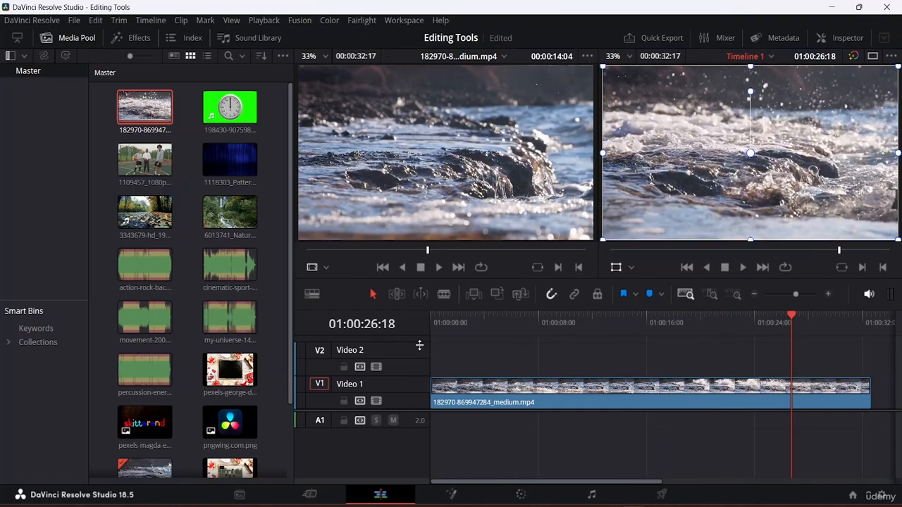
# Play on to about 01:00:30:01, then play the timeline in reverse, raising the speed to 8x and stopping near 01:00:02:15.
pyautogui.press('space')
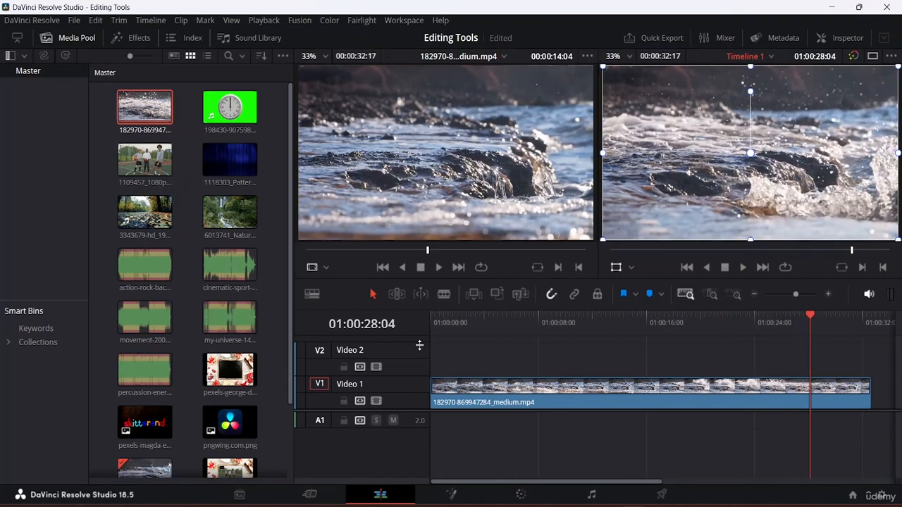
pyautogui.press('space')
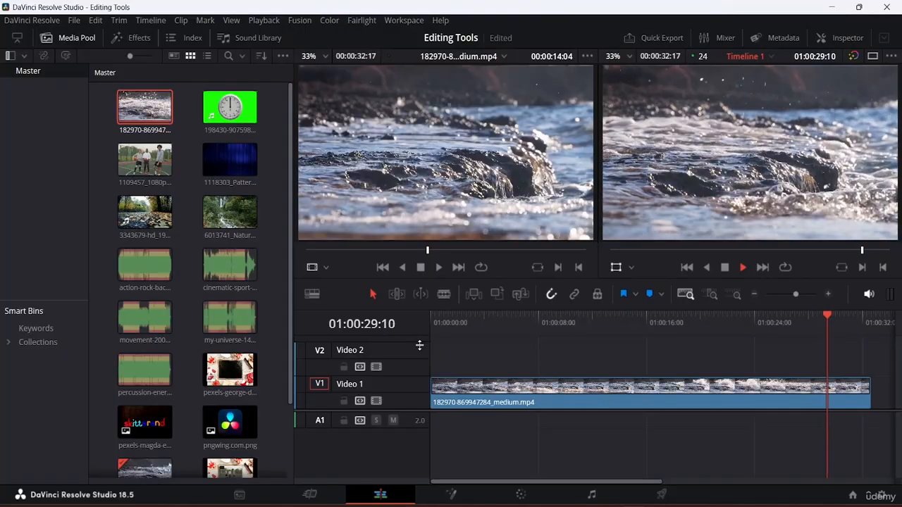
pyautogui.press('space')
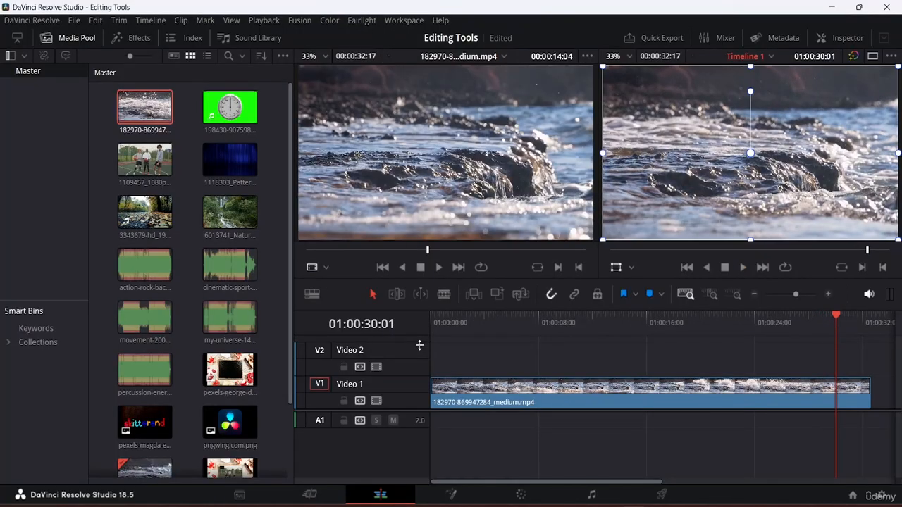
pyautogui.press('j')
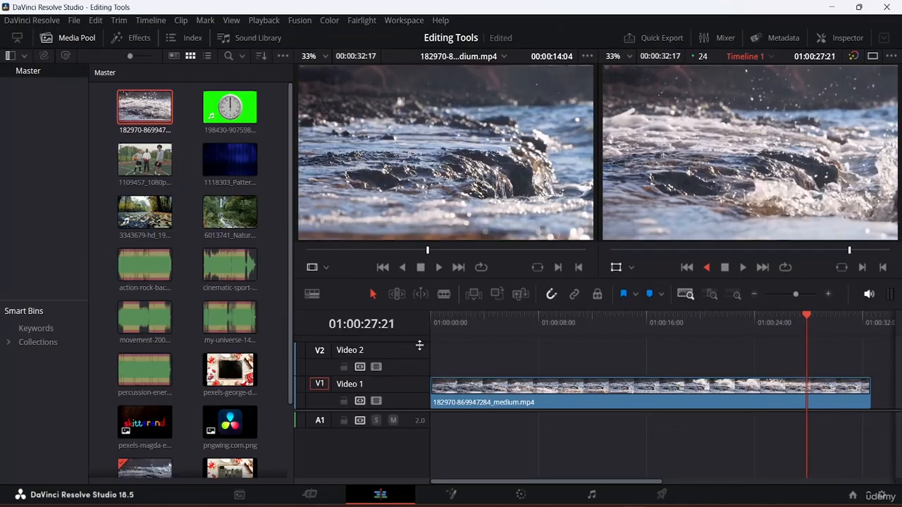
pyautogui.press('j')
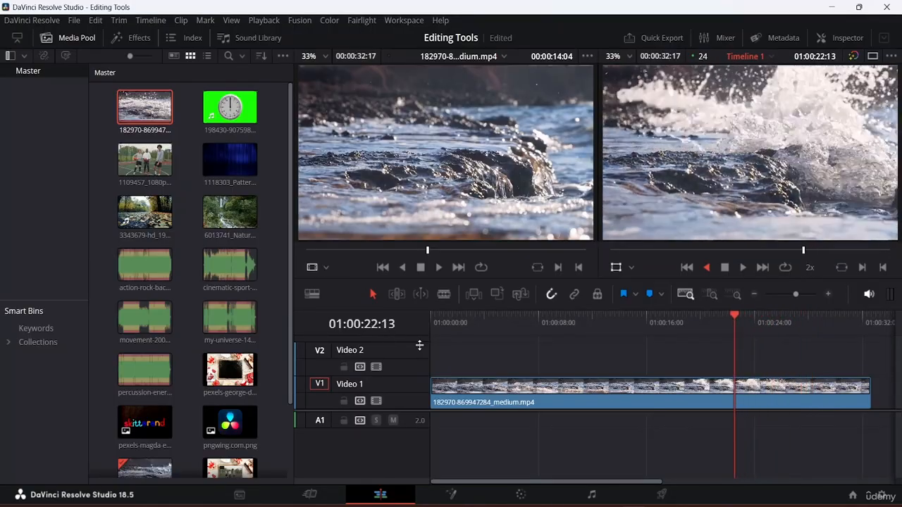
pyautogui.press('j')
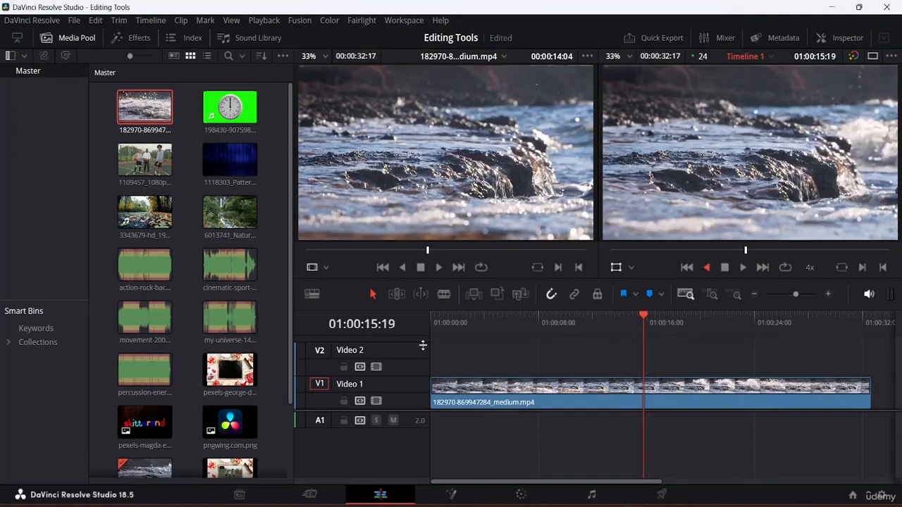
pyautogui.press('j')
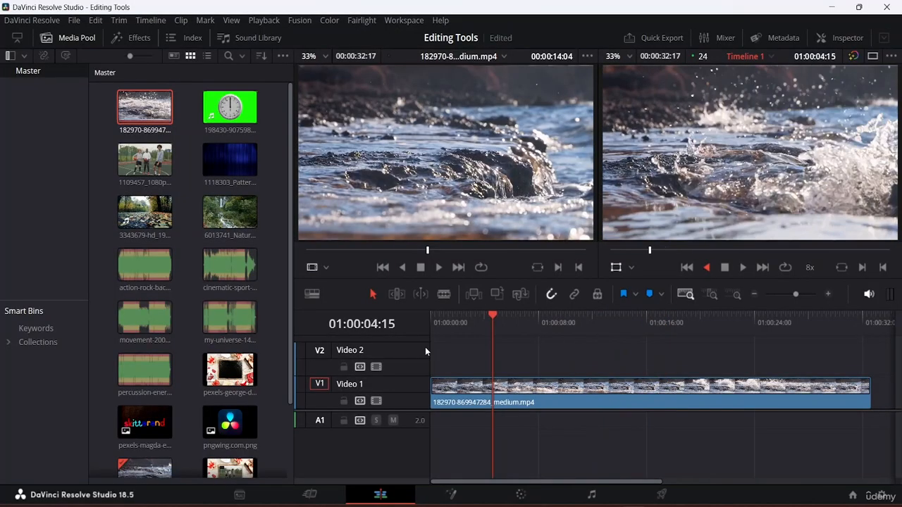
pyautogui.press('k')
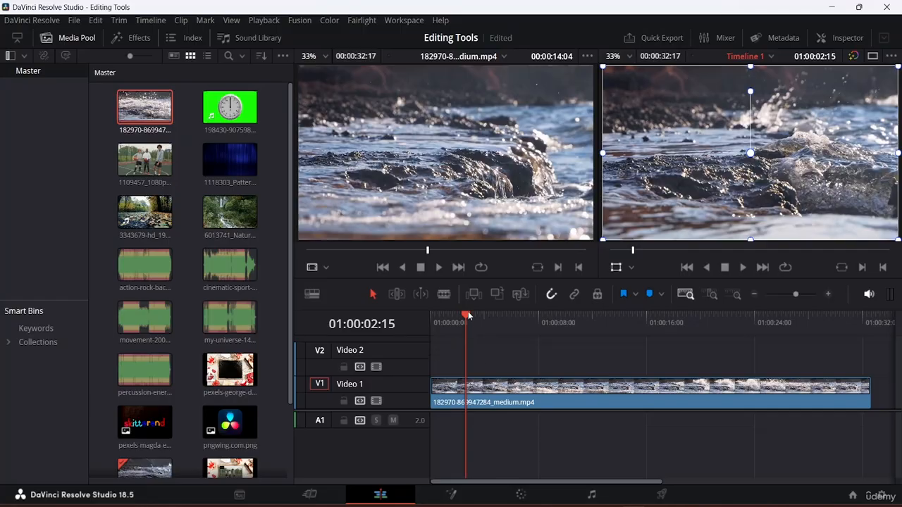
# Return the playhead to 01:00:00:00, then select and deselect the water clip on Video 1.
pyautogui.moveTo(468, 311); pyautogui.dragTo(389, 304)
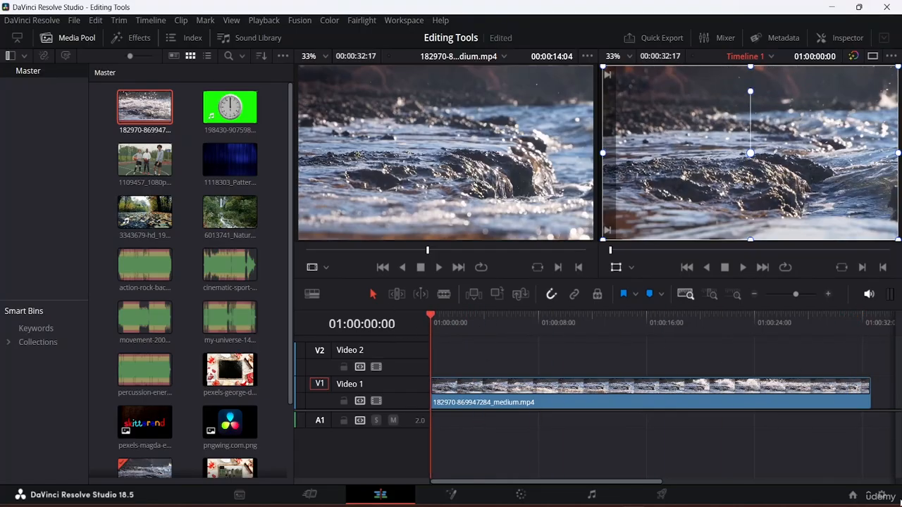
pyautogui.click(872, 393)
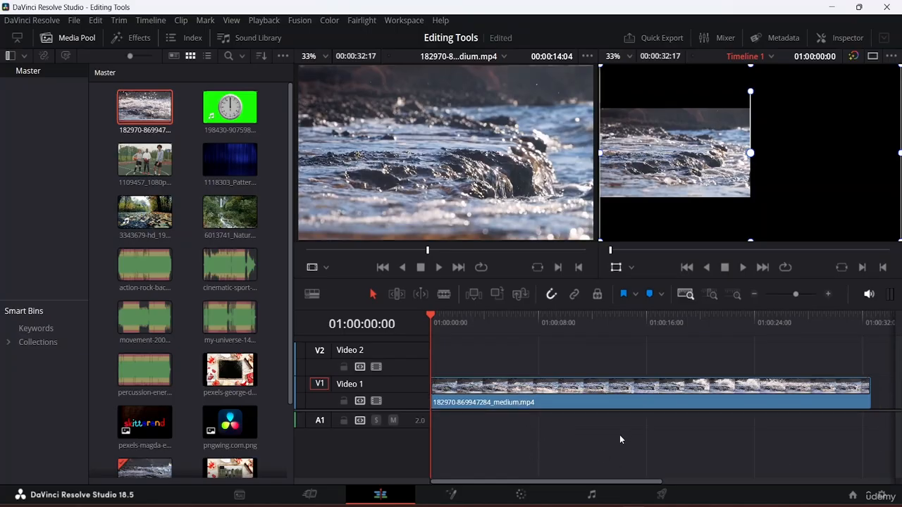
pyautogui.click(544, 393)
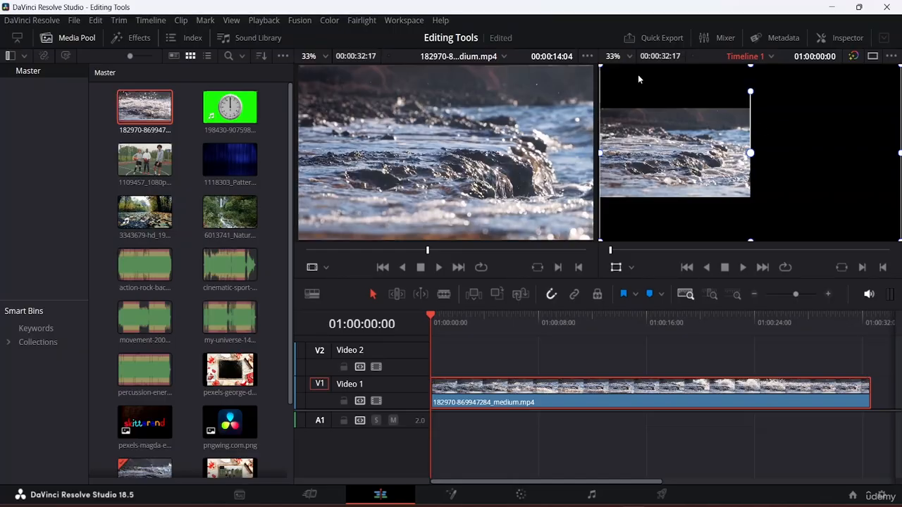
pyautogui.click(690, 169)
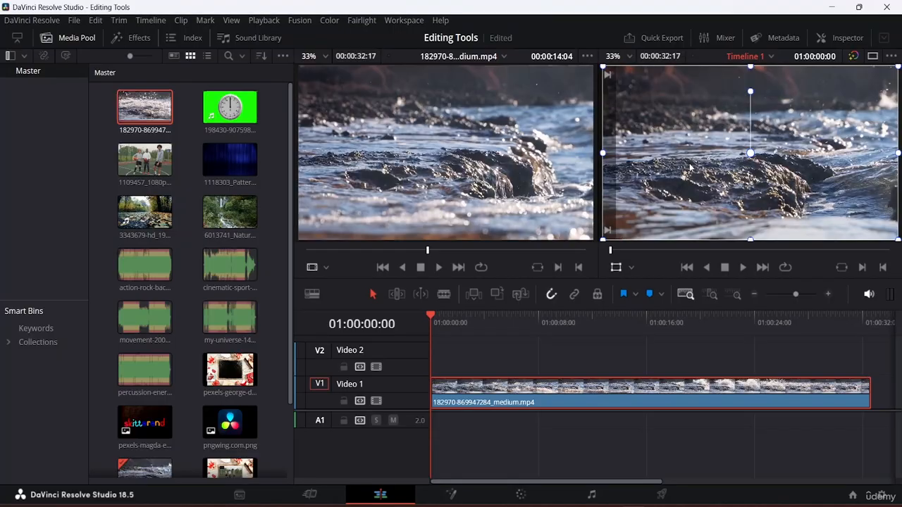
pyautogui.click(755, 366)
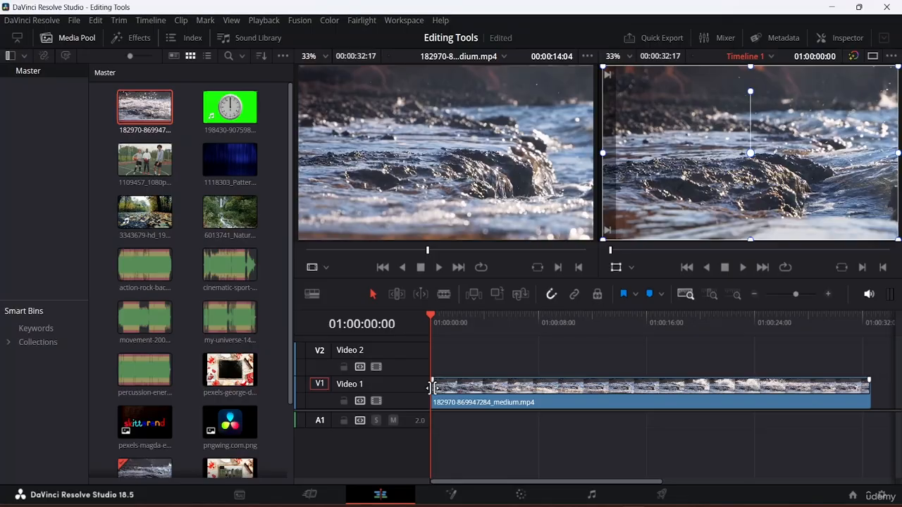
# Trim about 8.7 seconds off the water clip's start and shorten its end so it runs 00:00:10:01 from the timeline start.
pyautogui.moveTo(432, 386); pyautogui.dragTo(549, 401)
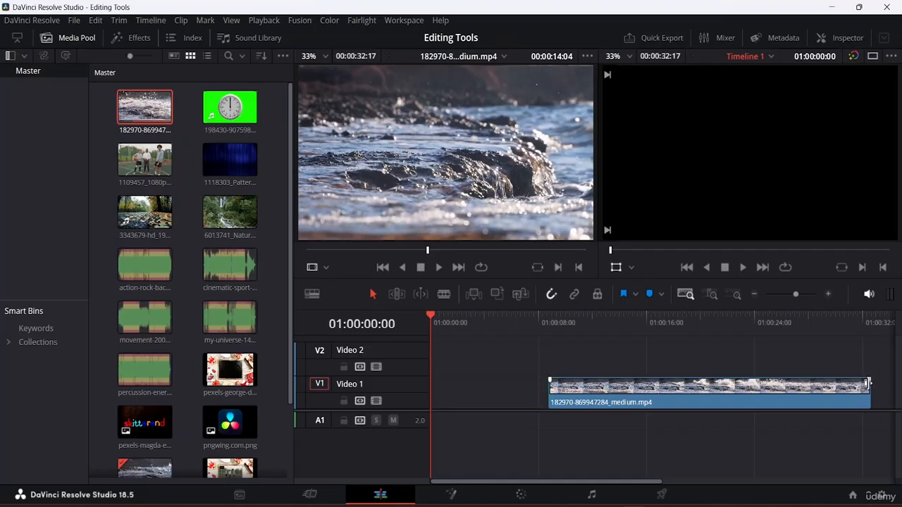
pyautogui.moveTo(870, 392); pyautogui.dragTo(526, 397)
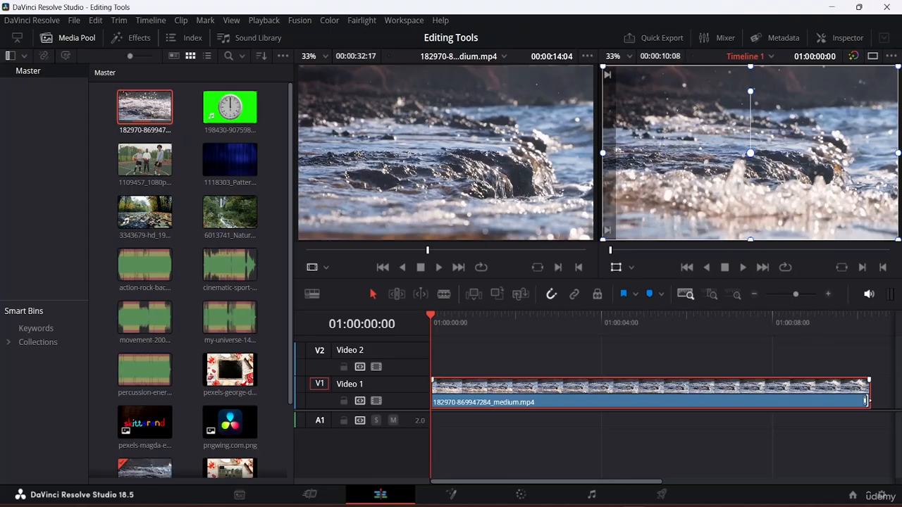
pyautogui.moveTo(870, 393); pyautogui.dragTo(853, 392)
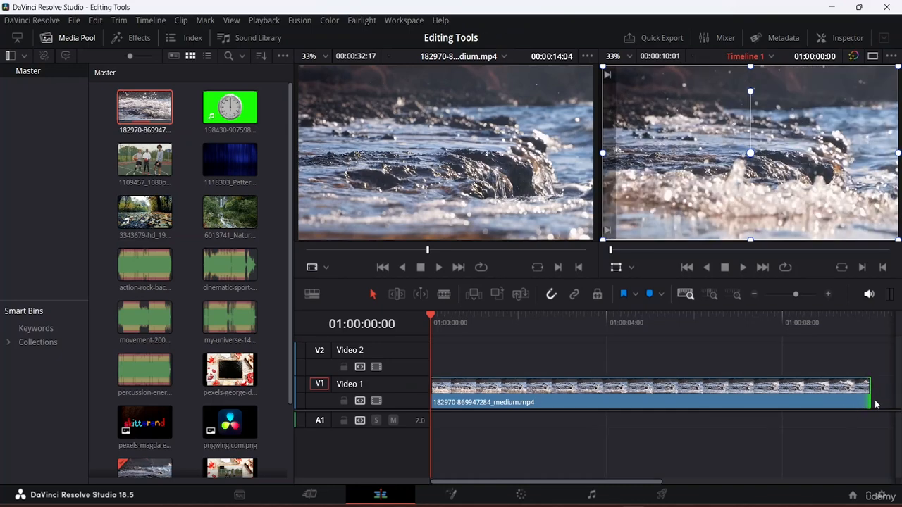
# Extend the water clip's end to give the timeline a duration of 00:00:16:00.
pyautogui.click(879, 402)
pyautogui.click(871, 388)
pyautogui.moveTo(871, 394); pyautogui.dragTo(670, 378)
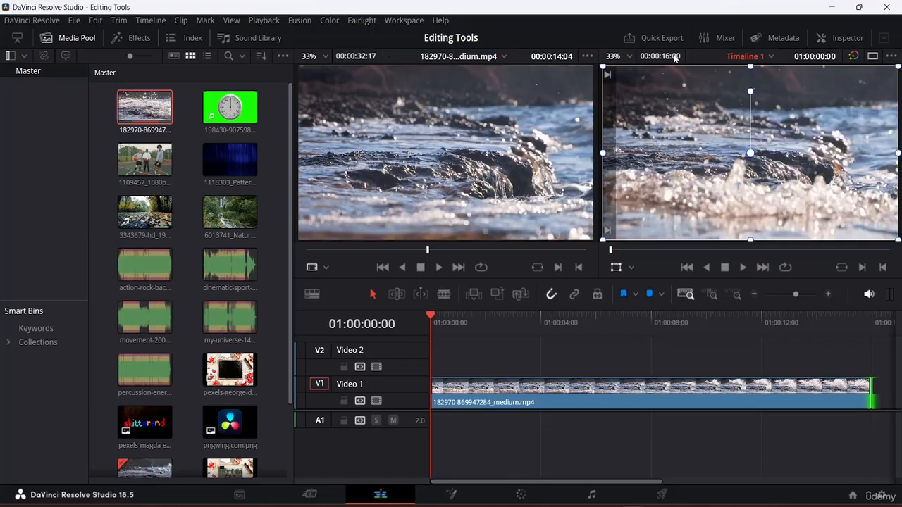
# Add the river clip 6013741_Nature directly after the water clip on Video 1 and fit the whole timeline in view.
pyautogui.click(753, 386)
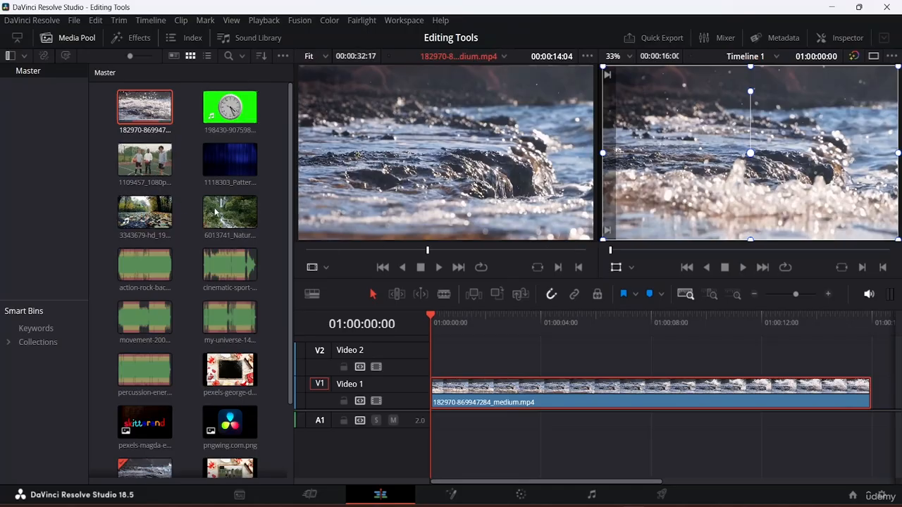
pyautogui.moveTo(227, 210); pyautogui.dragTo(768, 392)
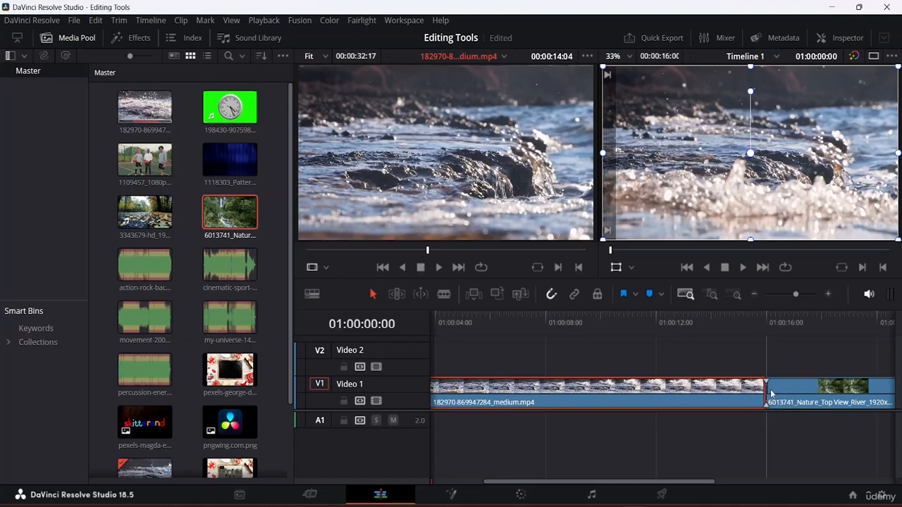
pyautogui.hotkey('shift', 'z')
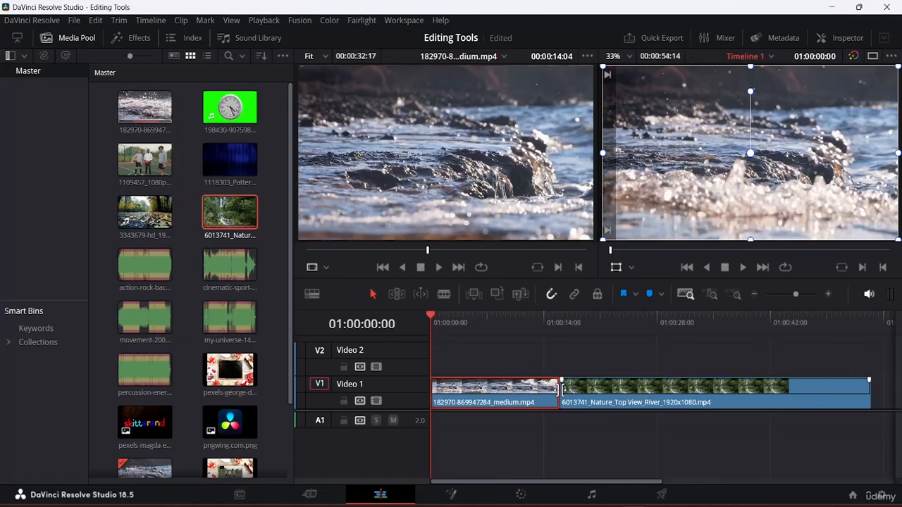
# Roll the cut between the water and river clips about 1 second later and then a further +05:07, and select the water clip.
pyautogui.moveTo(561, 388)
pyautogui.mouseDown()
pyautogui.moveTo(603, 389)
pyautogui.moveTo(569, 389)
pyautogui.mouseUp()
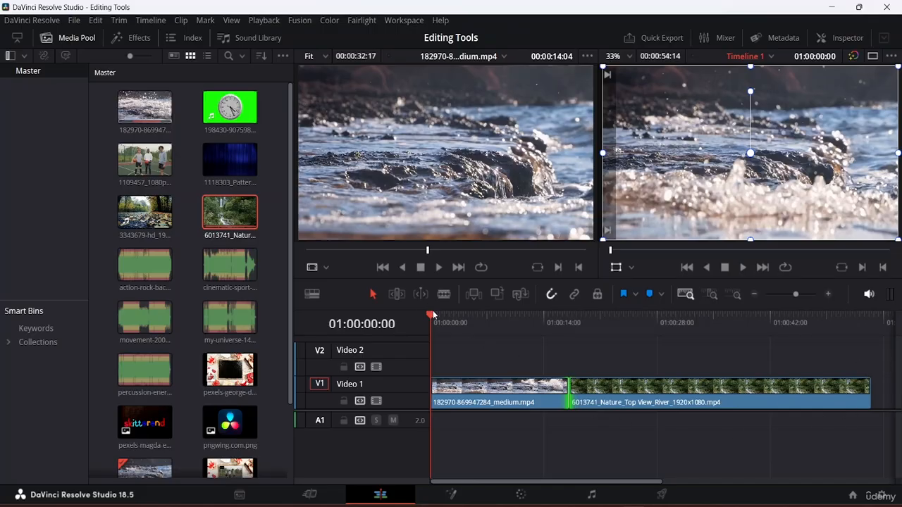
pyautogui.moveTo(434, 315); pyautogui.dragTo(301, 319)
pyautogui.moveTo(568, 386); pyautogui.dragTo(612, 388)
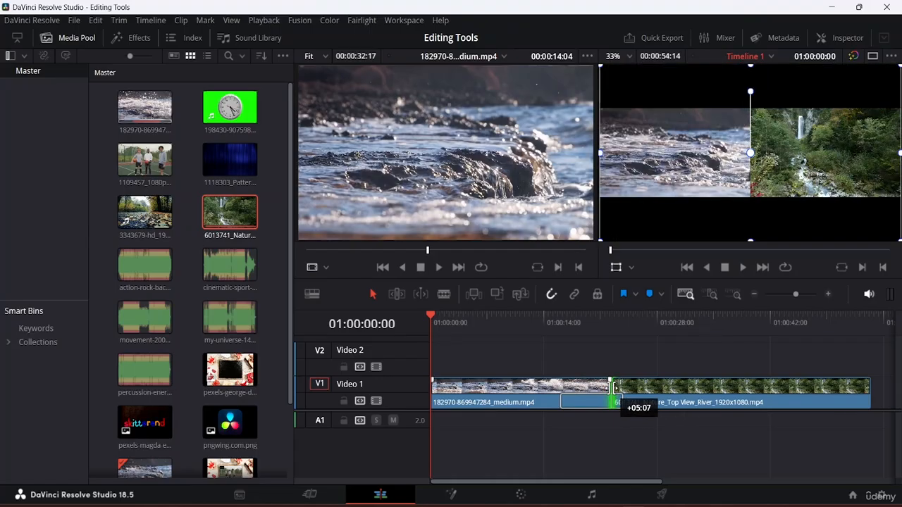
pyautogui.moveTo(612, 387); pyautogui.dragTo(611, 388)
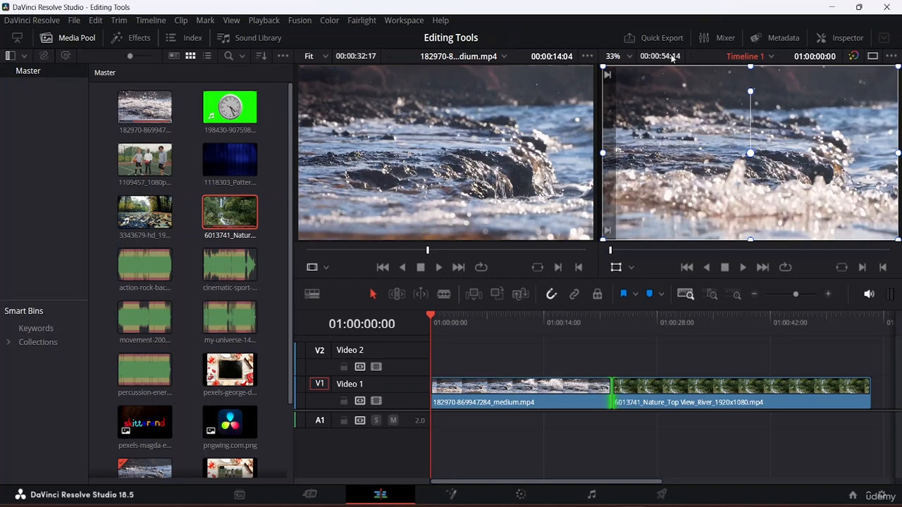
pyautogui.click(515, 405)
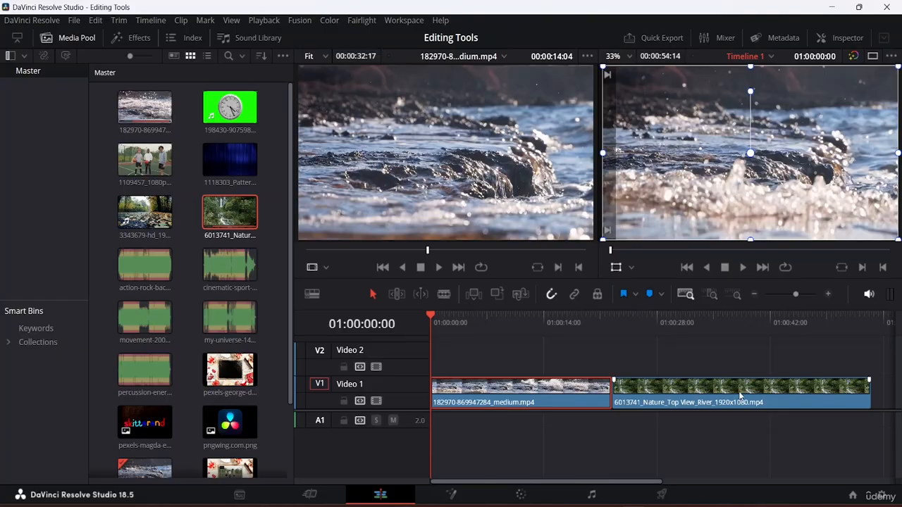
# Roll the cut between the water and river clips back to 00:00:16:00, then shorten the river clip's end for a 00:00:38:03 timeline.
pyautogui.click(613, 389)
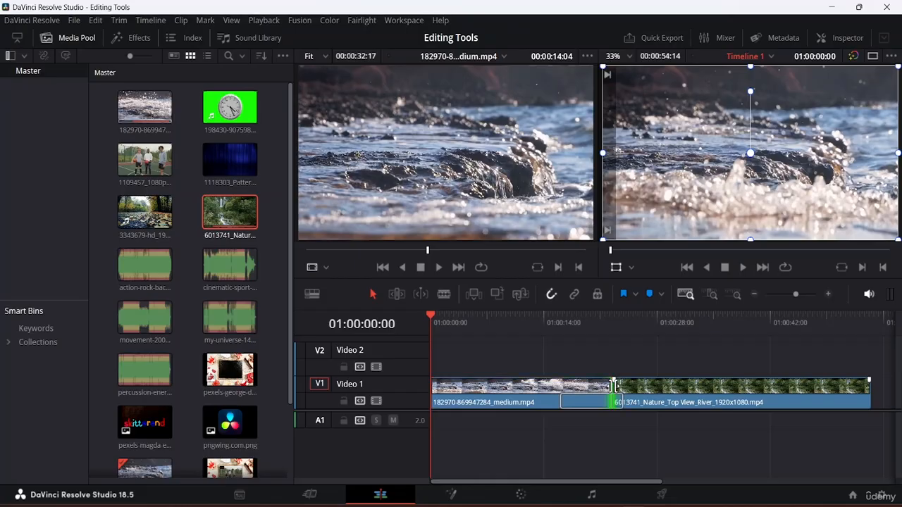
pyautogui.moveTo(612, 386); pyautogui.dragTo(546, 386)
pyautogui.click(868, 387)
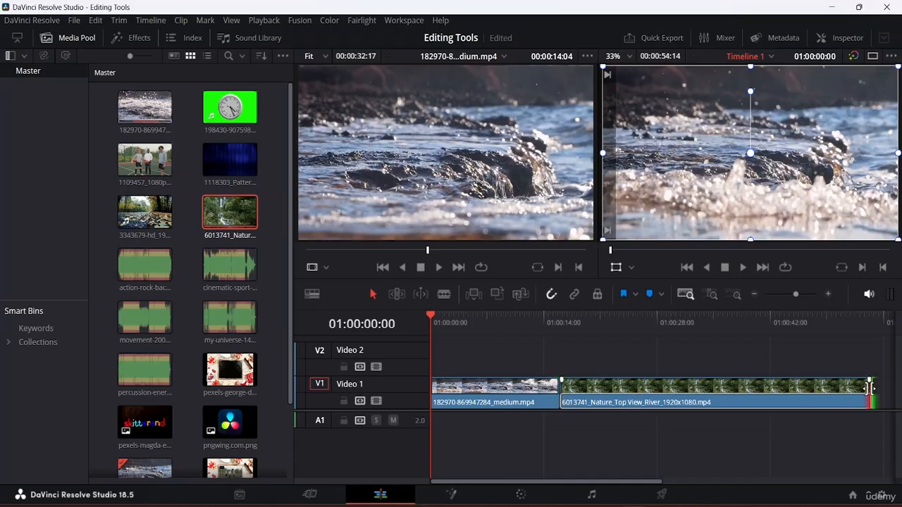
pyautogui.moveTo(869, 387); pyautogui.dragTo(738, 398)
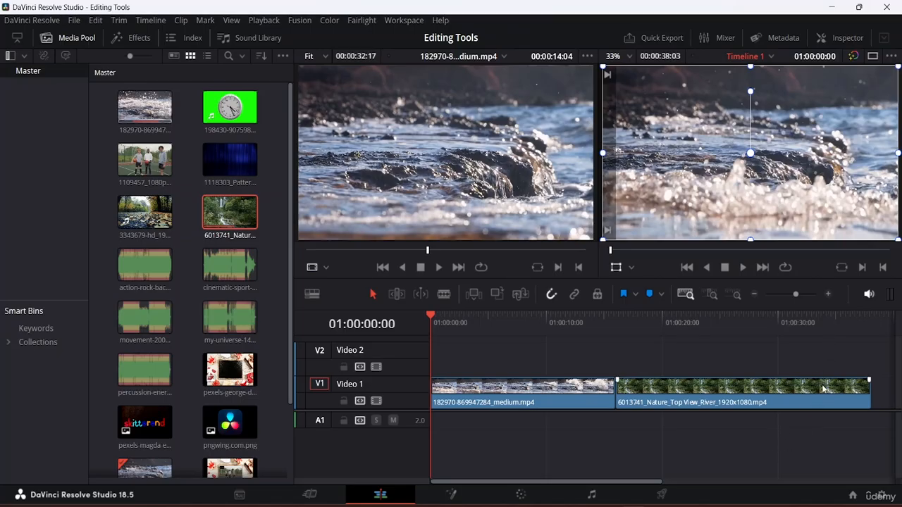
# Select the river and water clips in turn, then open the water clip from the timeline in the source viewer.
pyautogui.click(635, 394)
pyautogui.click(559, 394)
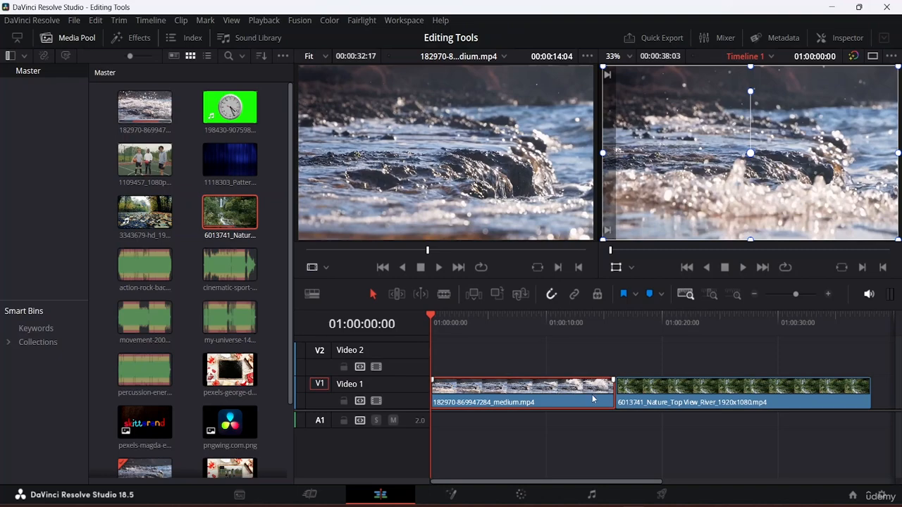
pyautogui.click(646, 400)
pyautogui.doubleClick(558, 387)
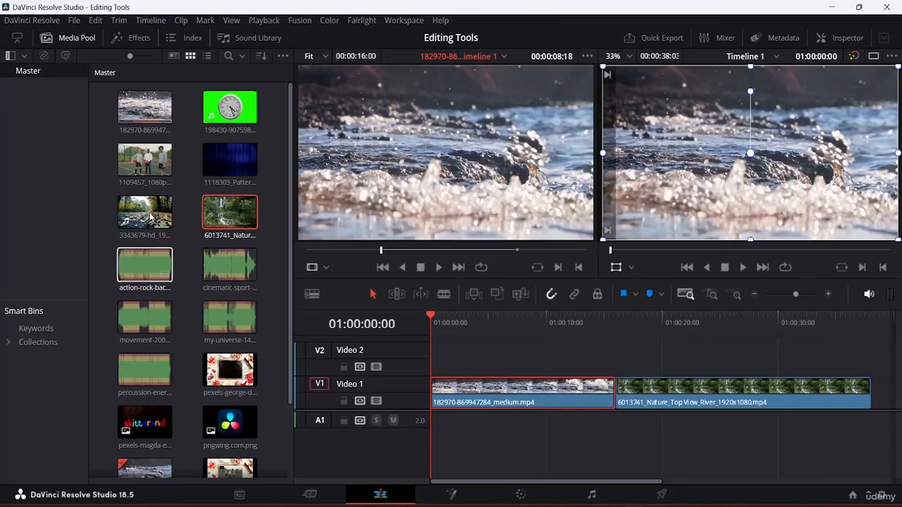
# Add the action-rock music clip to Audio 1 and align its start with the beginning of the timeline.
pyautogui.moveTo(145, 266); pyautogui.dragTo(450, 427)
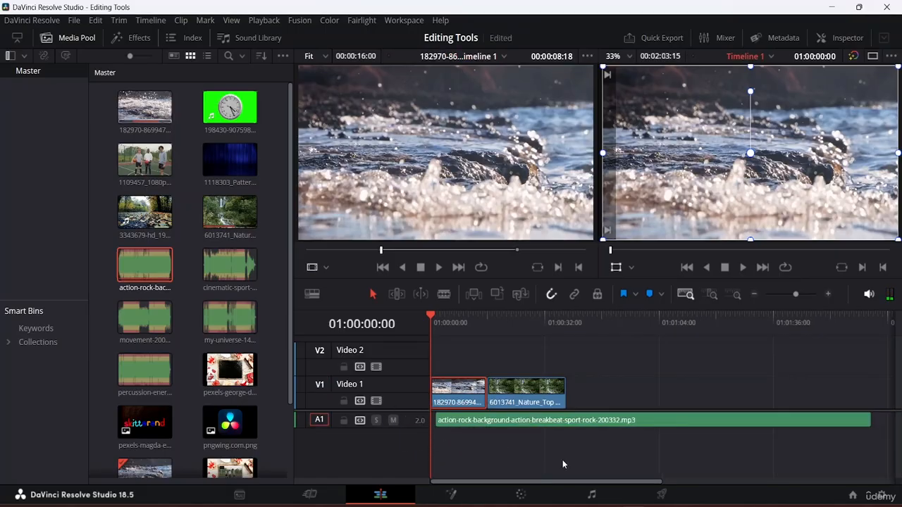
pyautogui.moveTo(521, 425); pyautogui.dragTo(512, 424)
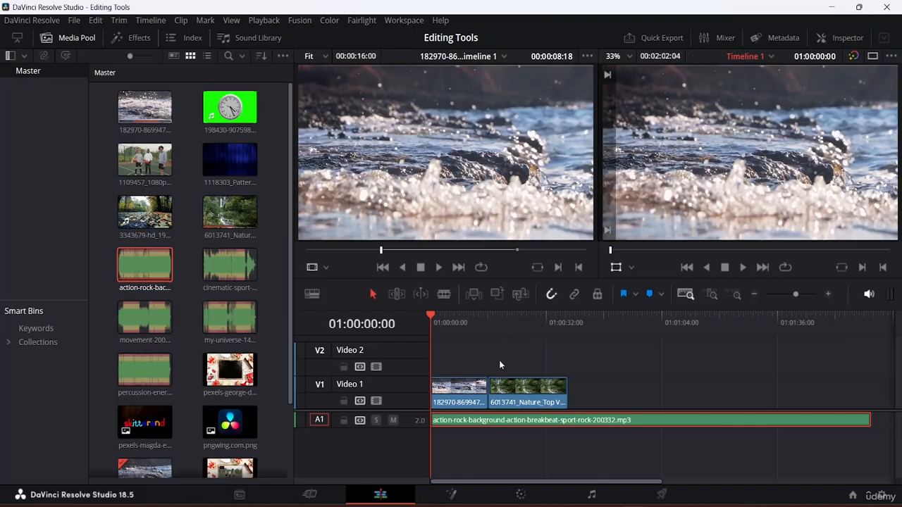
# Enlarge the Audio 1 track, cut the music at the river clip's end with the Blade tool and delete the excess piece.
pyautogui.press('b')
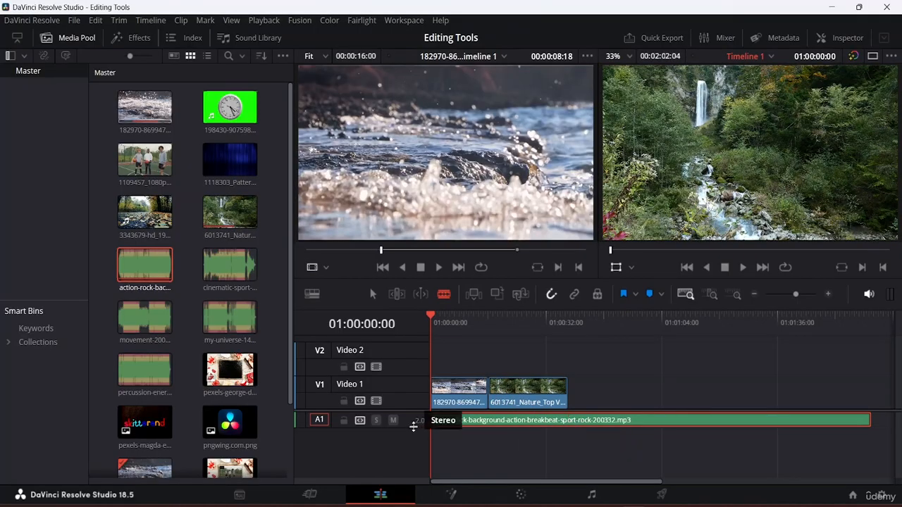
pyautogui.moveTo(412, 425); pyautogui.dragTo(417, 459)
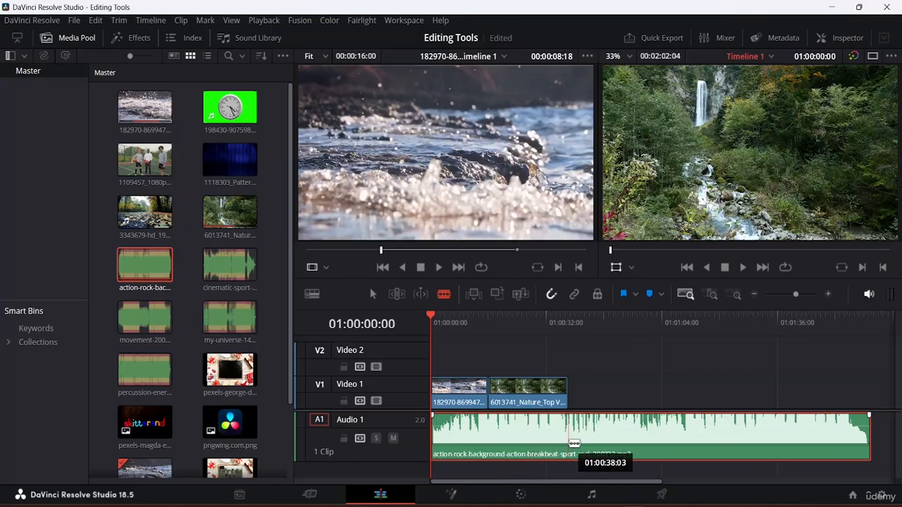
pyautogui.click(568, 442)
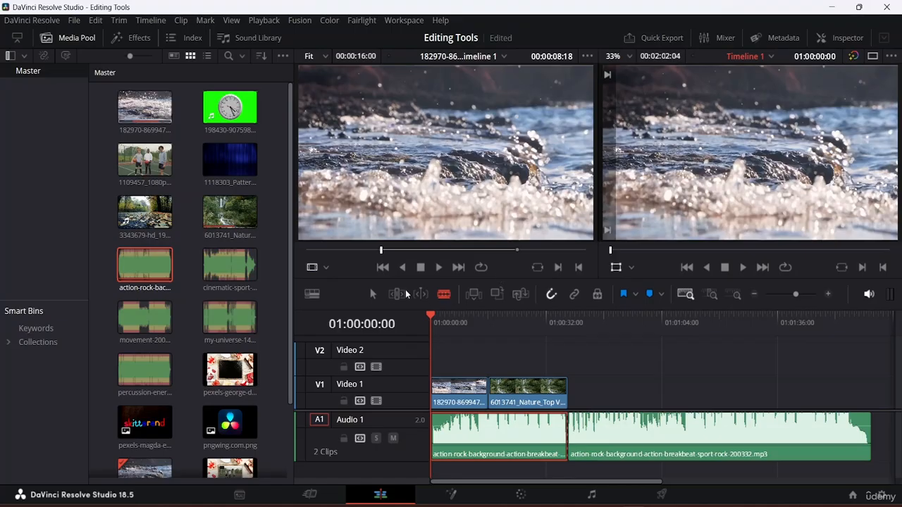
pyautogui.click(373, 295)
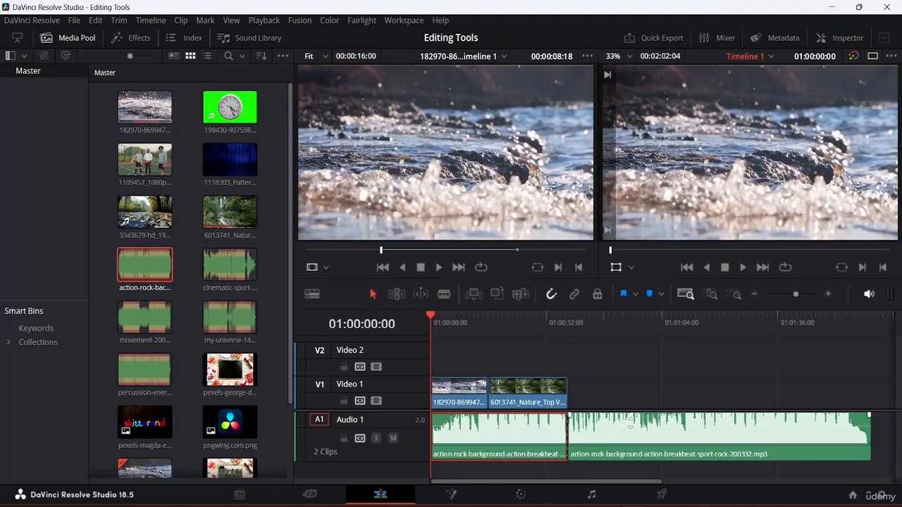
pyautogui.click(591, 437)
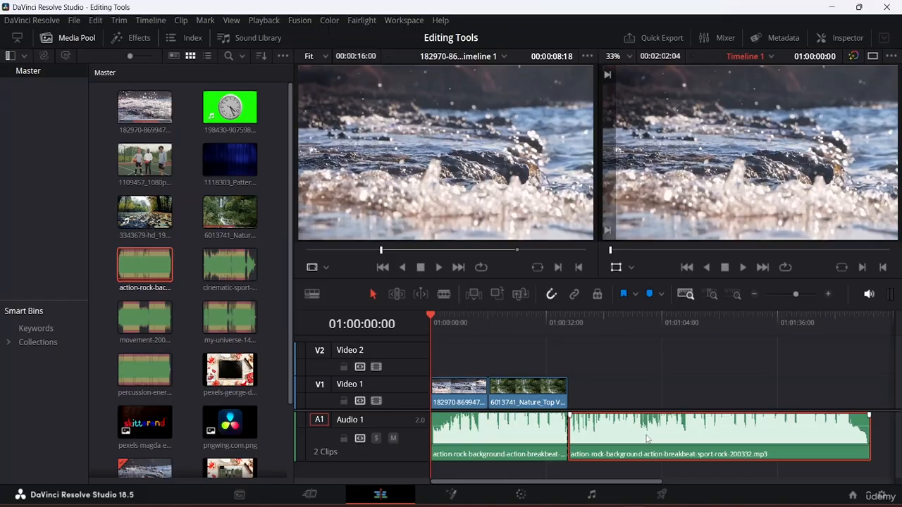
pyautogui.press('Delete')
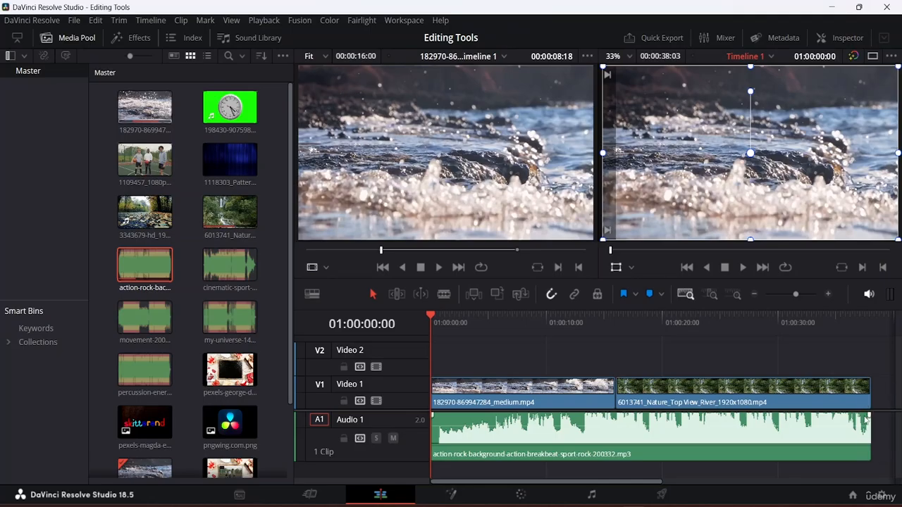
# Cut the water clip and the river clip into four pieces each on Video 1 with the Blade tool.
pyautogui.press('q')
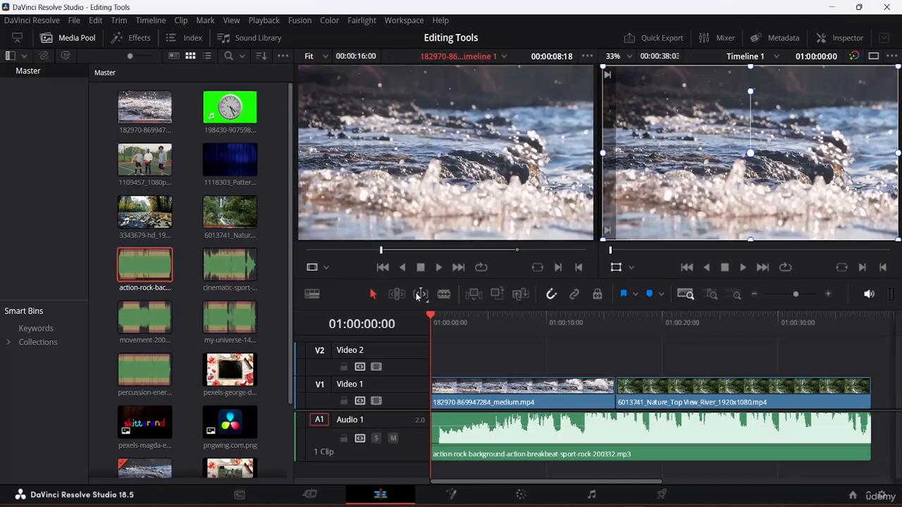
pyautogui.moveTo(509, 387); pyautogui.dragTo(476, 386)
pyautogui.click(470, 387)
pyautogui.click(532, 386)
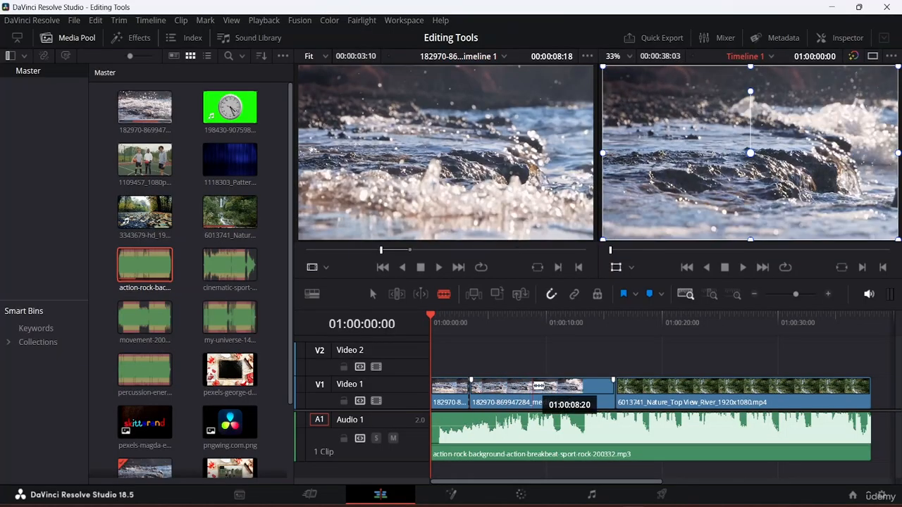
pyautogui.click(583, 387)
pyautogui.click(686, 387)
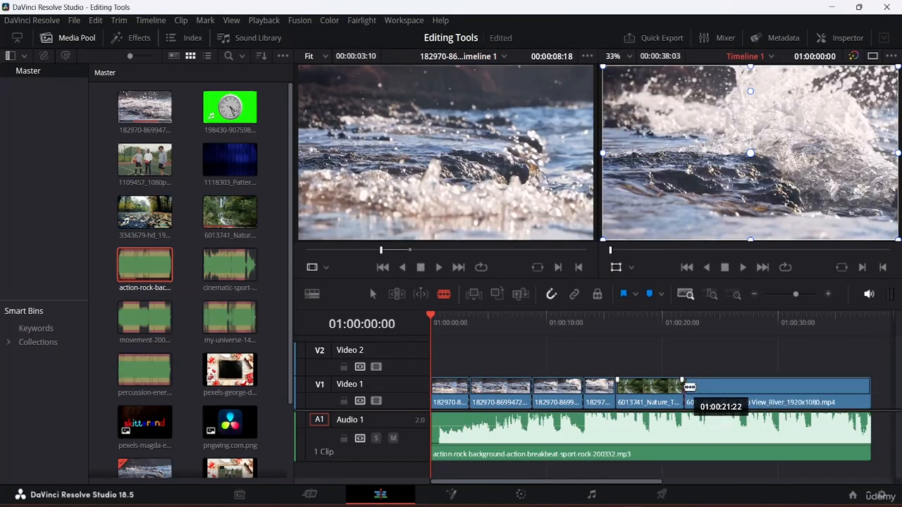
pyautogui.click(755, 387)
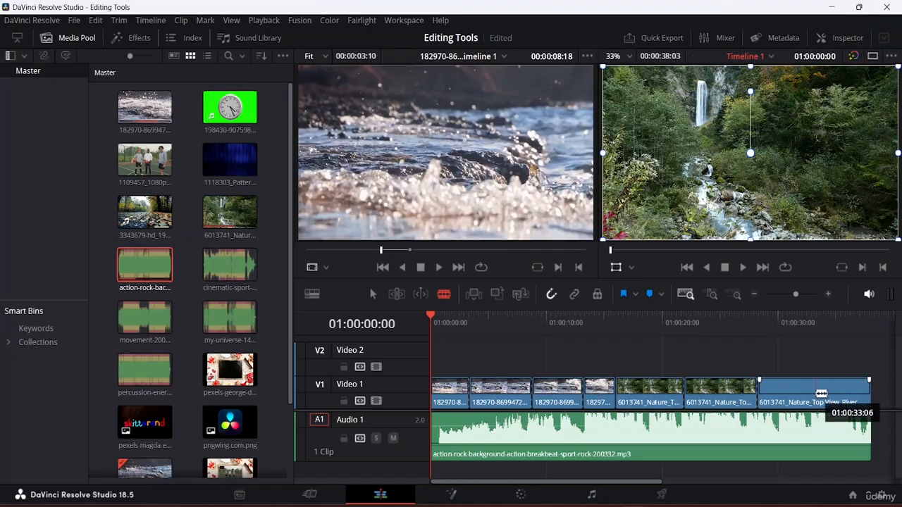
pyautogui.click(815, 386)
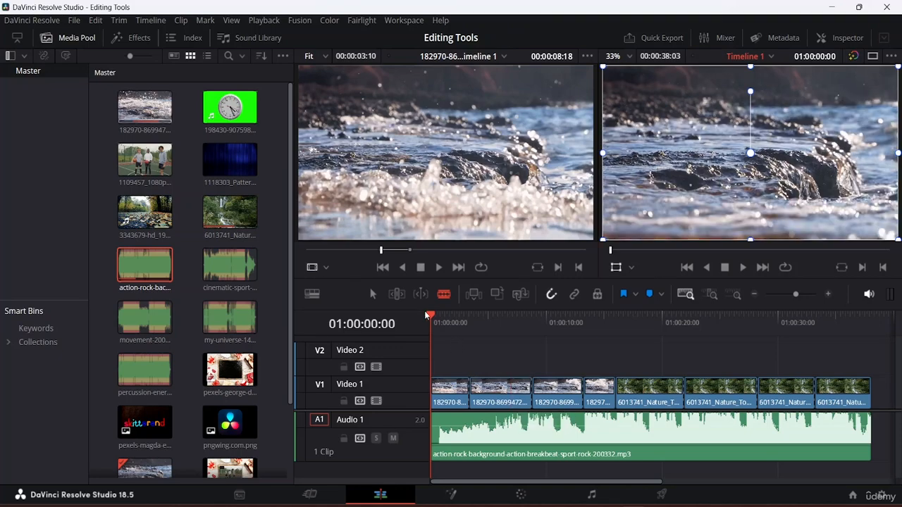
# Place the playhead at 01:00:05:22, examine the timeline at close zoom around it and return to the full-extent view.
pyautogui.moveTo(431, 317); pyautogui.dragTo(499, 324)
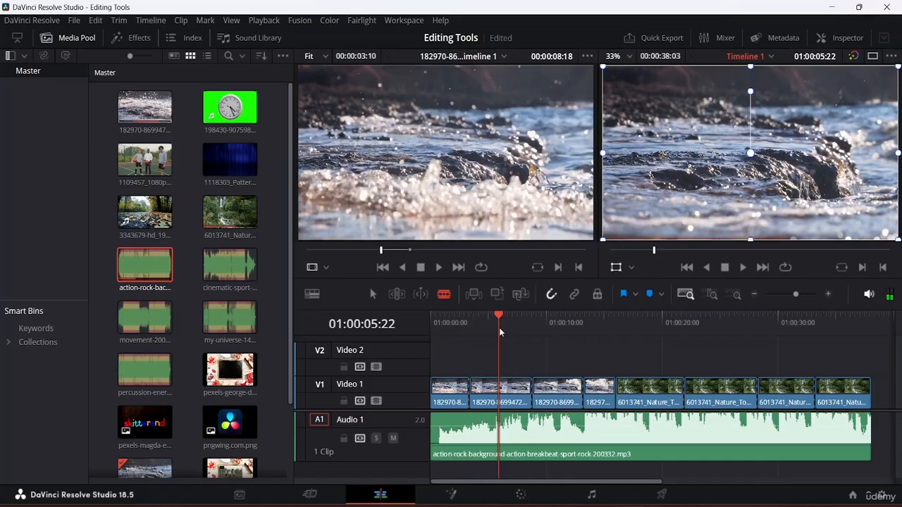
pyautogui.hotkey('ctrl', '=')
pyautogui.hotkey('ctrl', '=')
pyautogui.hotkey('ctrl', '=')
pyautogui.hotkey('ctrl', '=')
pyautogui.hotkey('ctrl', '=')
pyautogui.hotkey('ctrl', '=')
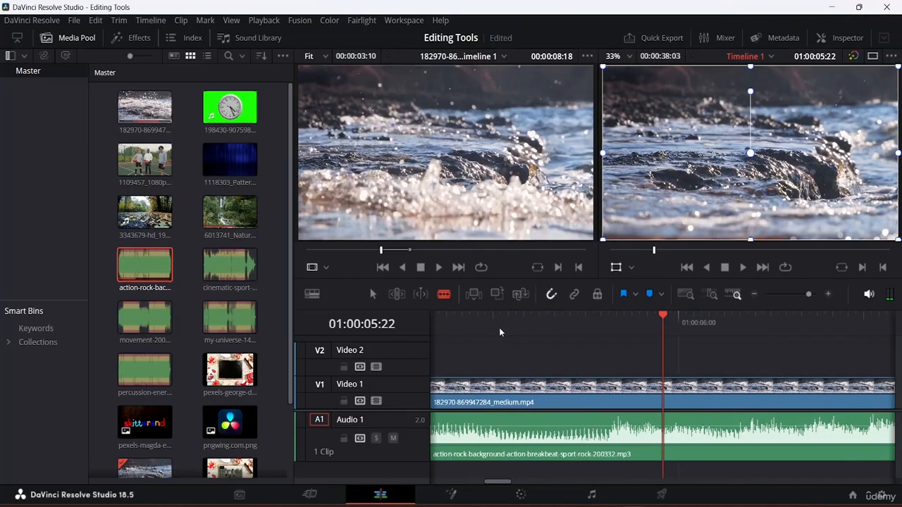
pyautogui.hotkey('ctrl', '=')
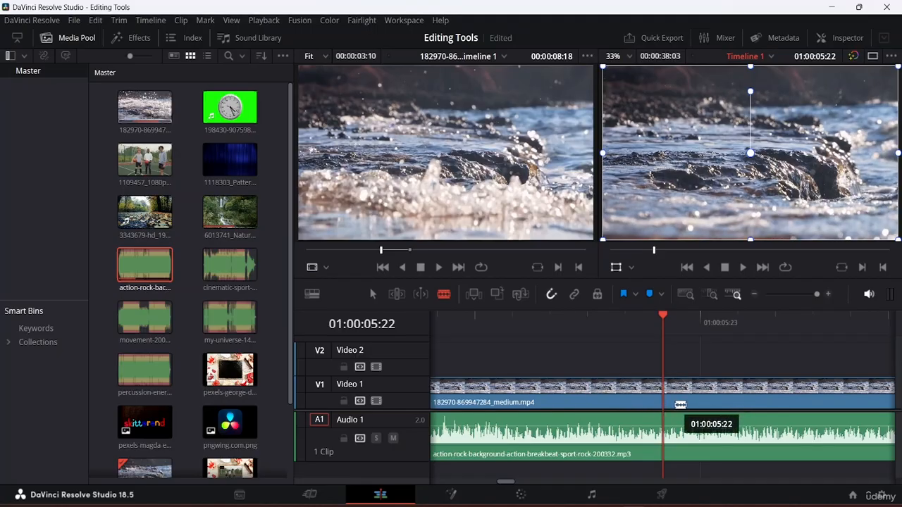
pyautogui.hotkey('ctrl', '-')
pyautogui.hotkey('ctrl', '-')
pyautogui.hotkey('ctrl', '-')
pyautogui.hotkey('ctrl', '-')
pyautogui.hotkey('ctrl', '-')
pyautogui.hotkey('ctrl', '-')
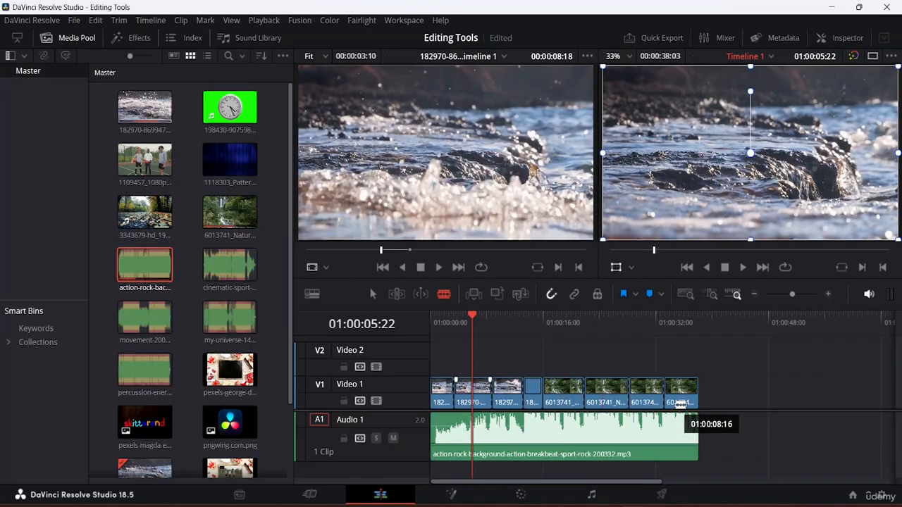
pyautogui.click(687, 295)
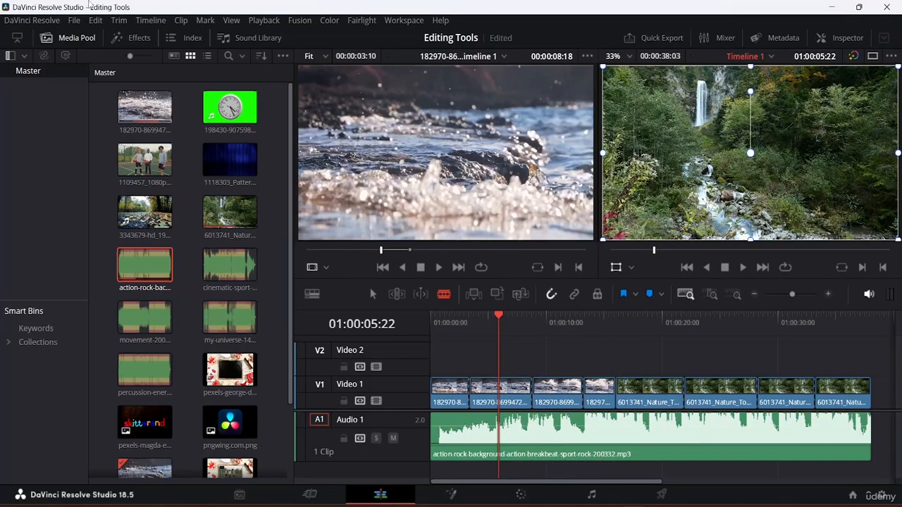
# Add the 1118303_Pattern clip to Video 2, starting with the second water piece, and return the playhead to the timeline start.
pyautogui.moveTo(230, 161); pyautogui.dragTo(503, 367)
pyautogui.press('Home')
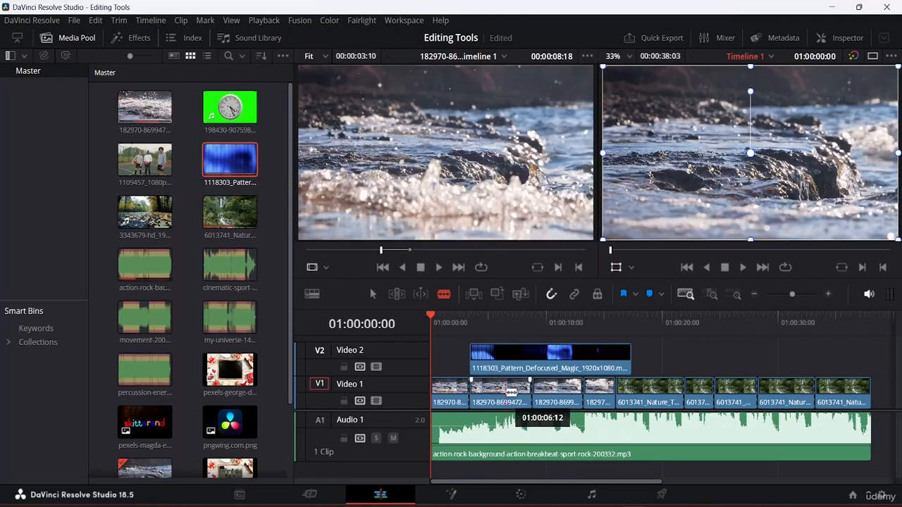
# Cut the pattern clip, the water piece below it and the music clip at 01:00:06:03.
pyautogui.click(501, 356)
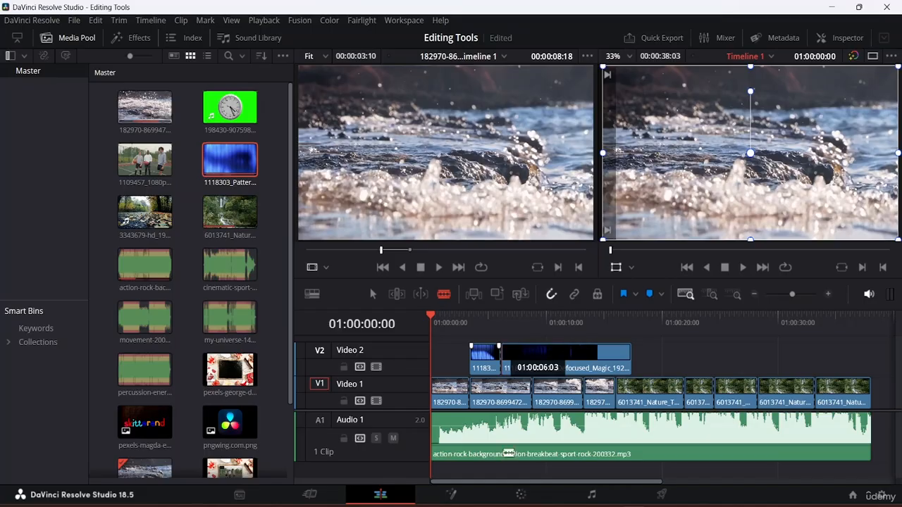
pyautogui.click(501, 393)
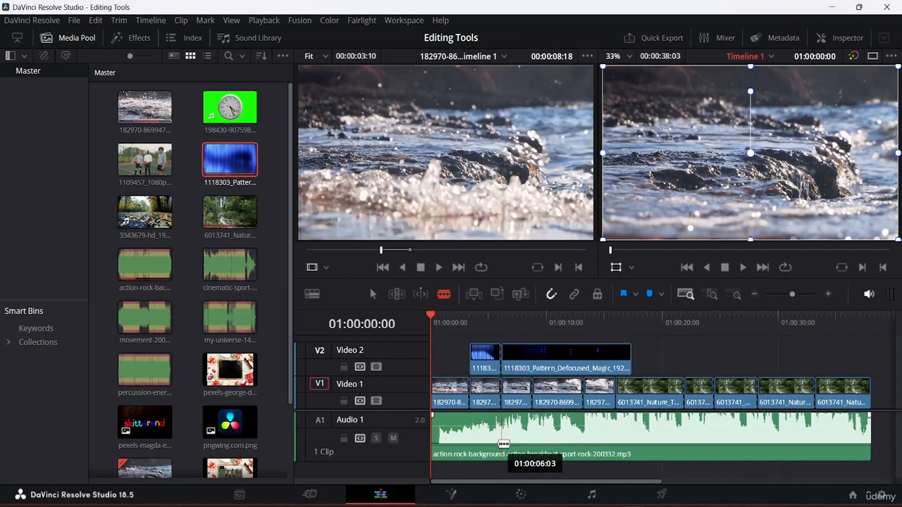
pyautogui.click(501, 429)
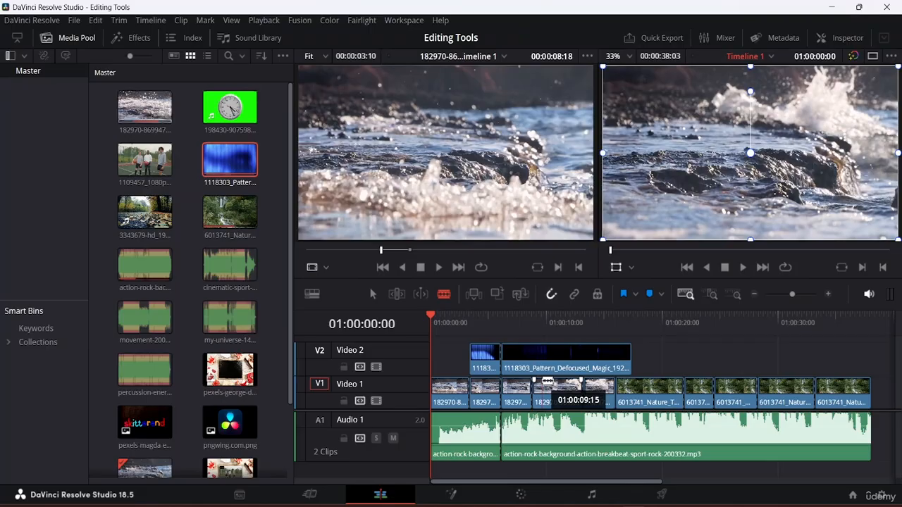
# Move the playhead to the timeline's end and back to its start, and switch to Selection mode.
pyautogui.press('End')
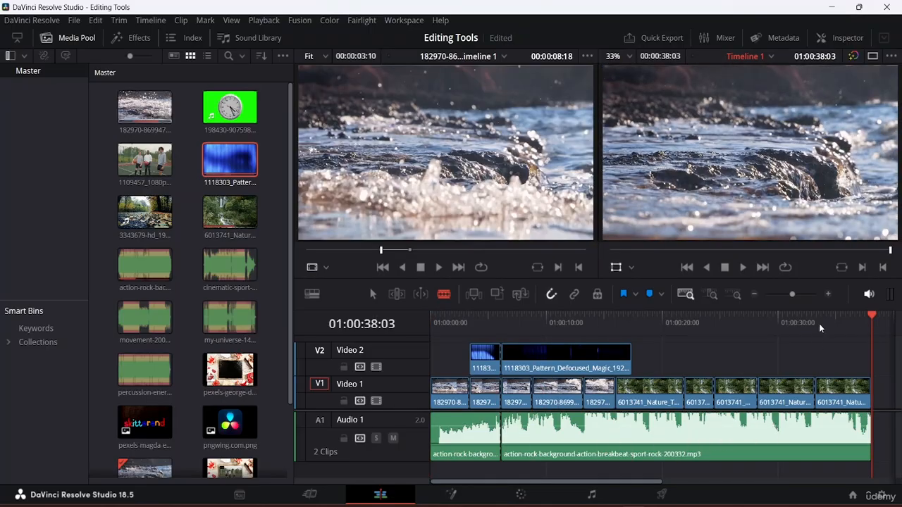
pyautogui.moveTo(871, 319); pyautogui.dragTo(439, 315)
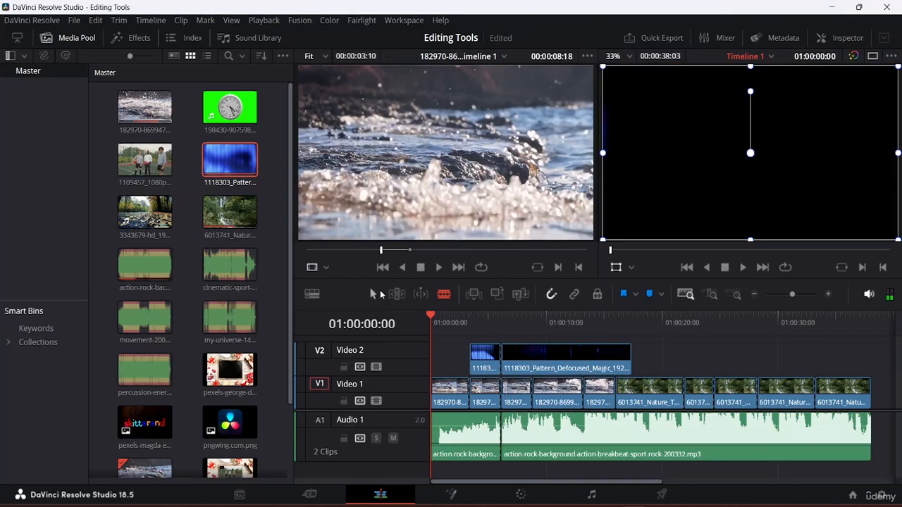
pyautogui.click(378, 292)
# Undo the last edit, then select every clip on the video and audio tracks and delete them from the timeline.
pyautogui.hotkey('ctrl', 'z')
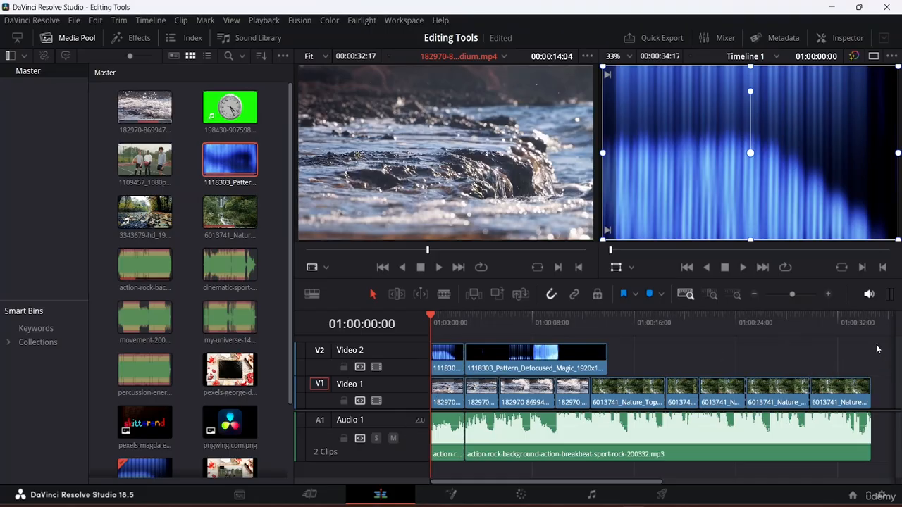
pyautogui.moveTo(876, 349); pyautogui.dragTo(442, 458)
pyautogui.press('Delete')
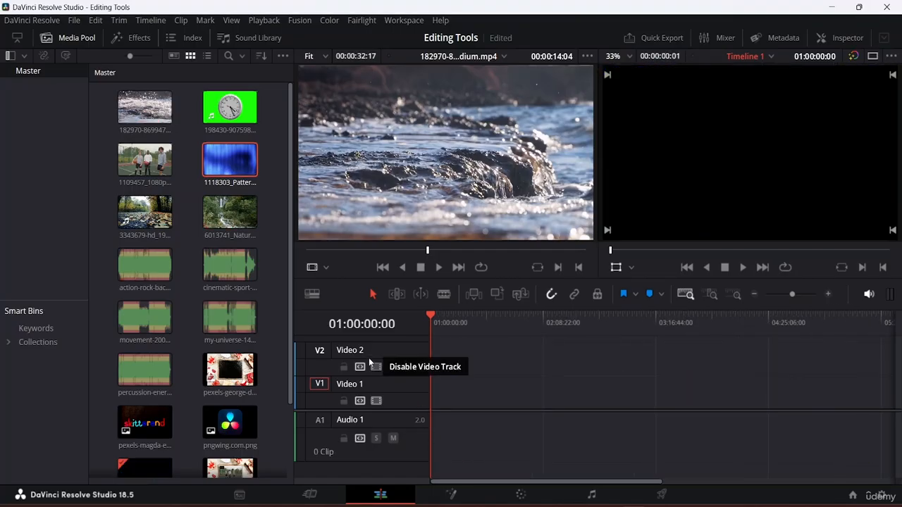
# Place the 1109457 competition player clip at the start of Video 1 and shorten its end to a duration of 00:00:02:00.
pyautogui.moveTo(145, 160); pyautogui.dragTo(450, 392)
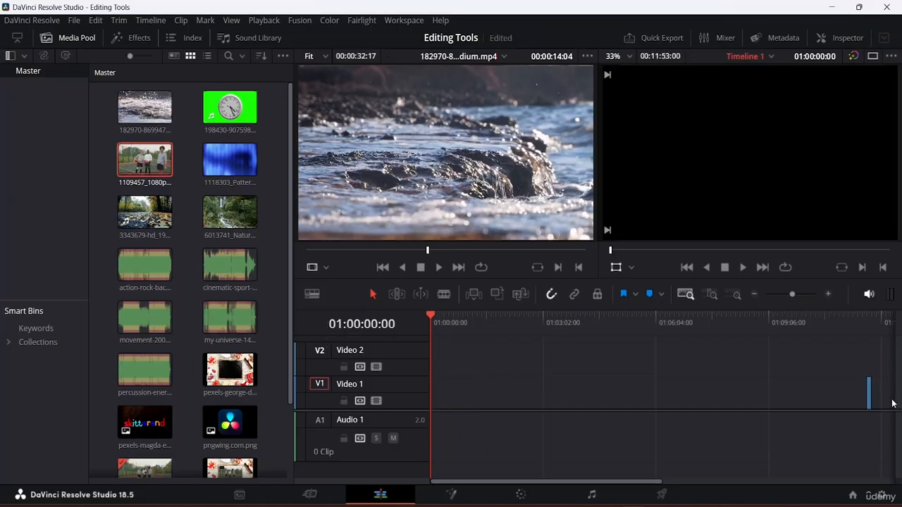
pyautogui.moveTo(870, 394); pyautogui.dragTo(662, 384)
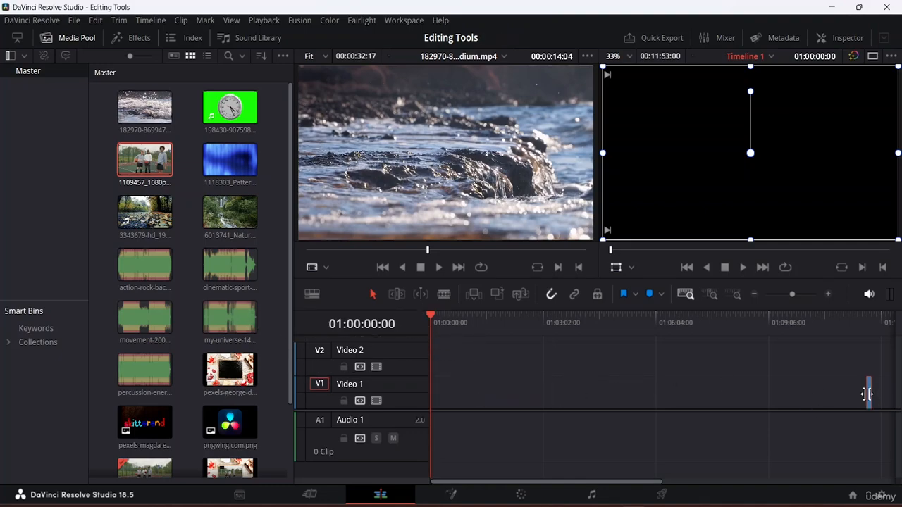
pyautogui.moveTo(869, 399); pyautogui.dragTo(432, 398)
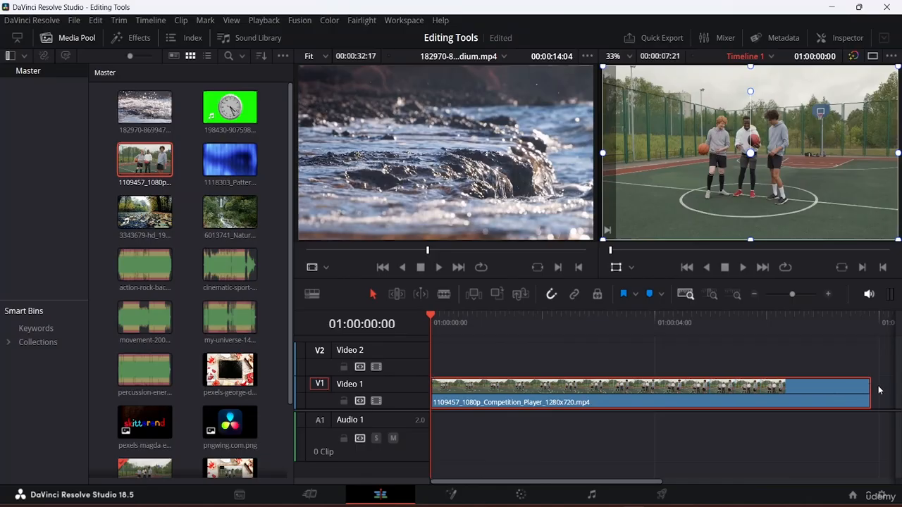
pyautogui.moveTo(866, 391); pyautogui.dragTo(539, 383)
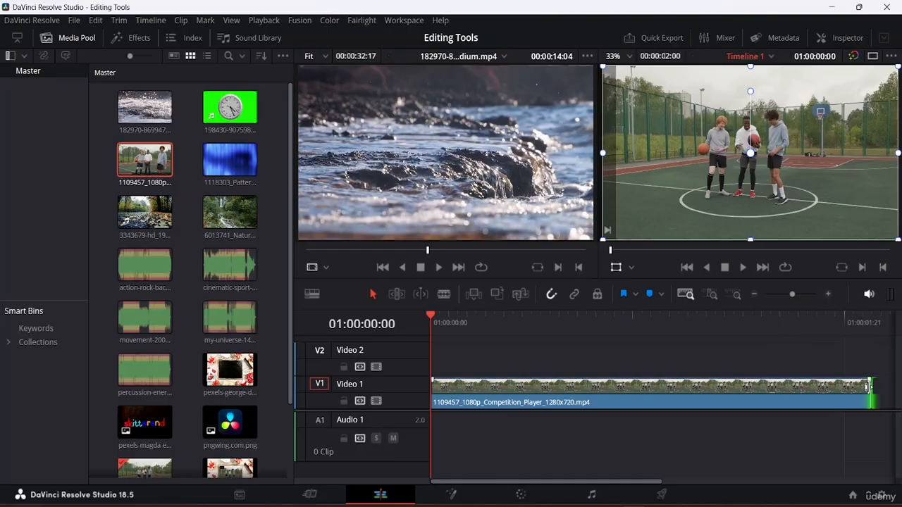
# Shorten the competition player clip to 00:00:01:18 and place the 1118303 pattern clip directly after it, trimmed to a total timeline length of 00:00:09:04.
pyautogui.moveTo(868, 387); pyautogui.dragTo(619, 387)
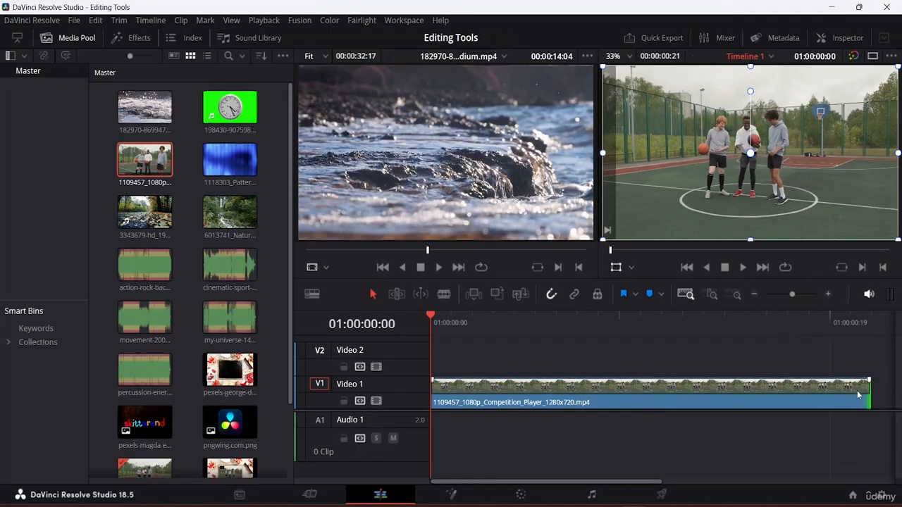
pyautogui.moveTo(868, 387); pyautogui.dragTo(862, 409)
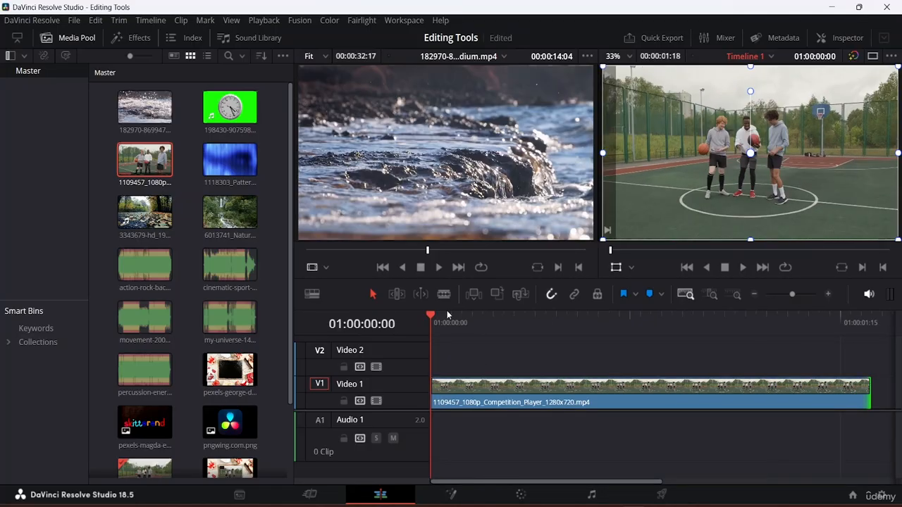
pyautogui.moveTo(230, 160); pyautogui.dragTo(760, 399)
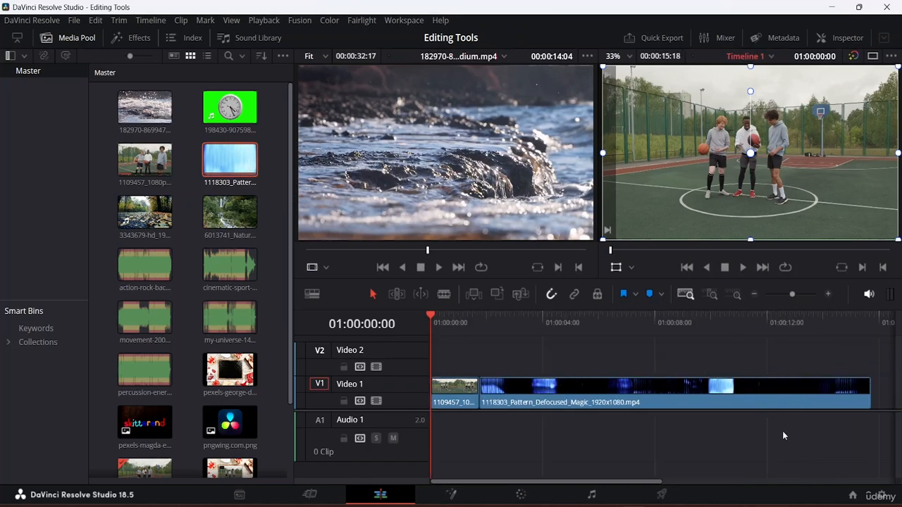
pyautogui.moveTo(870, 386); pyautogui.dragTo(684, 386)
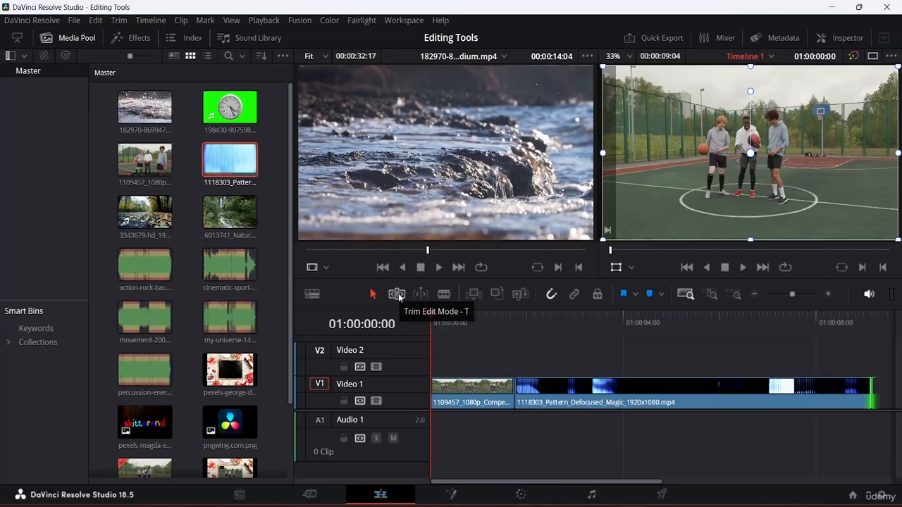
# In Trim Edit Mode, slip the footage inside the competition player clip back and forth within its place on Video 1.
pyautogui.click(482, 388)
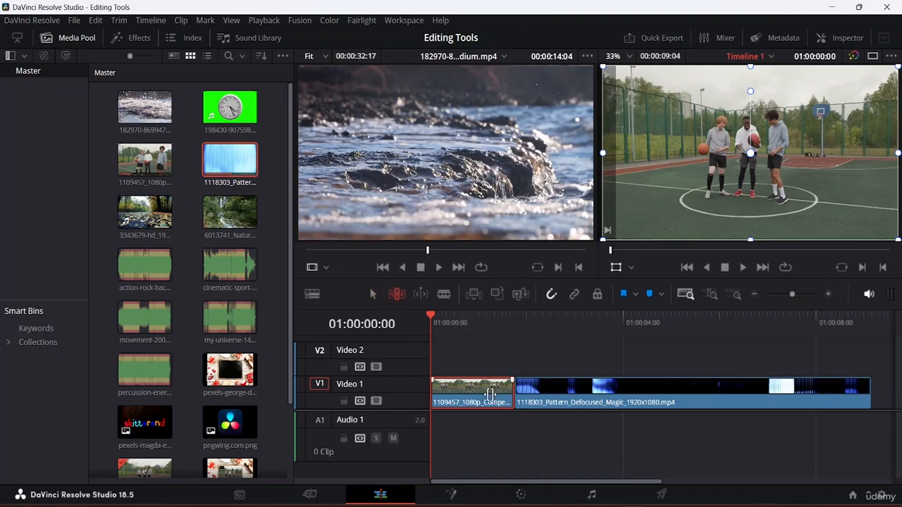
pyautogui.moveTo(467, 388); pyautogui.dragTo(431, 384)
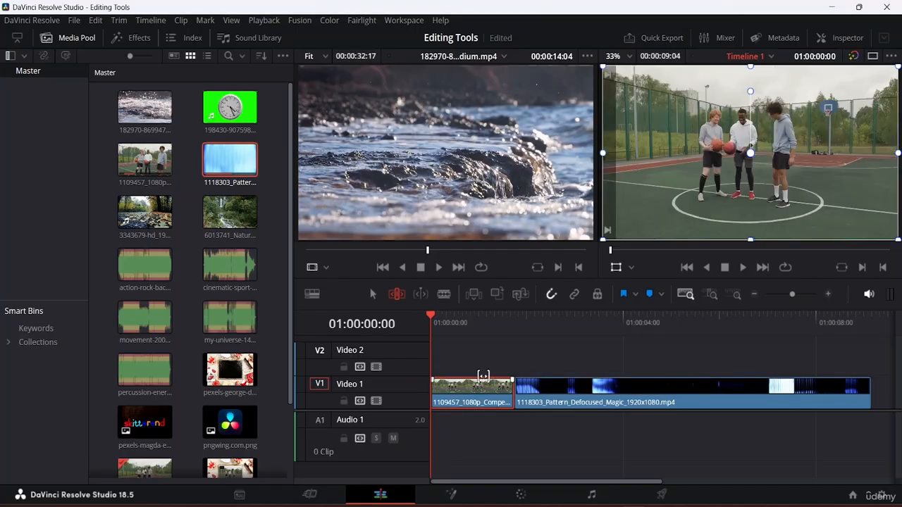
pyautogui.moveTo(483, 375); pyautogui.dragTo(453, 388)
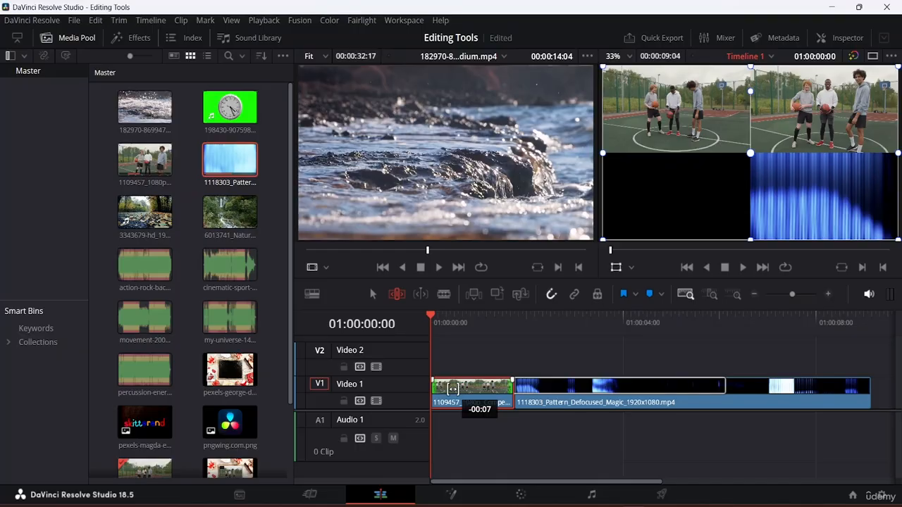
pyautogui.moveTo(452, 388); pyautogui.dragTo(449, 388)
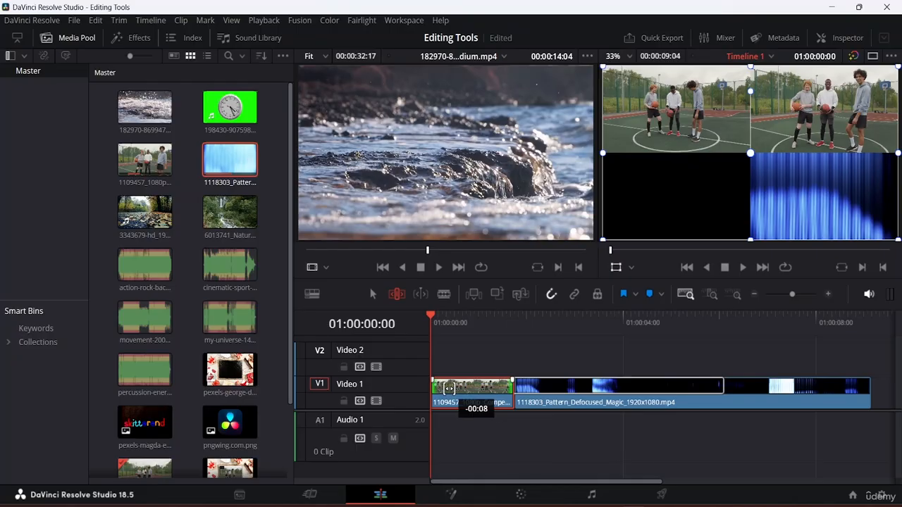
pyautogui.moveTo(449, 388); pyautogui.dragTo(435, 386)
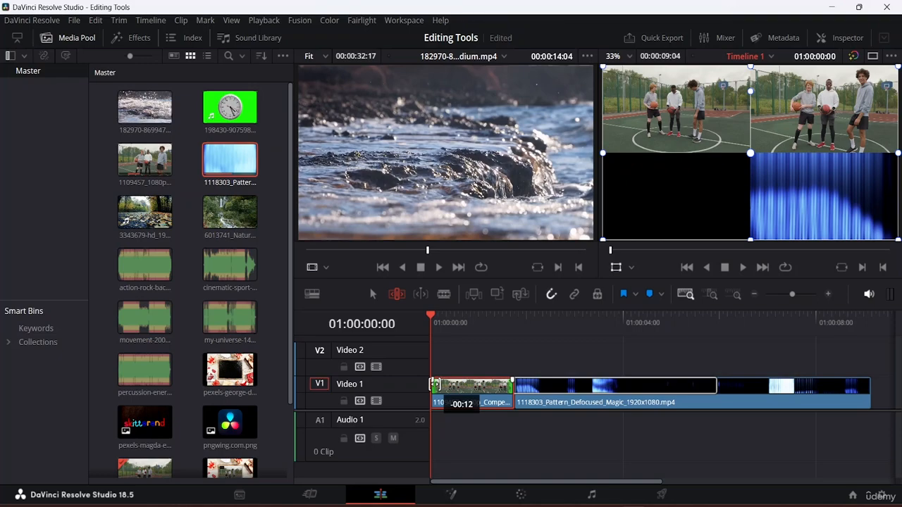
pyautogui.moveTo(433, 385); pyautogui.dragTo(453, 386)
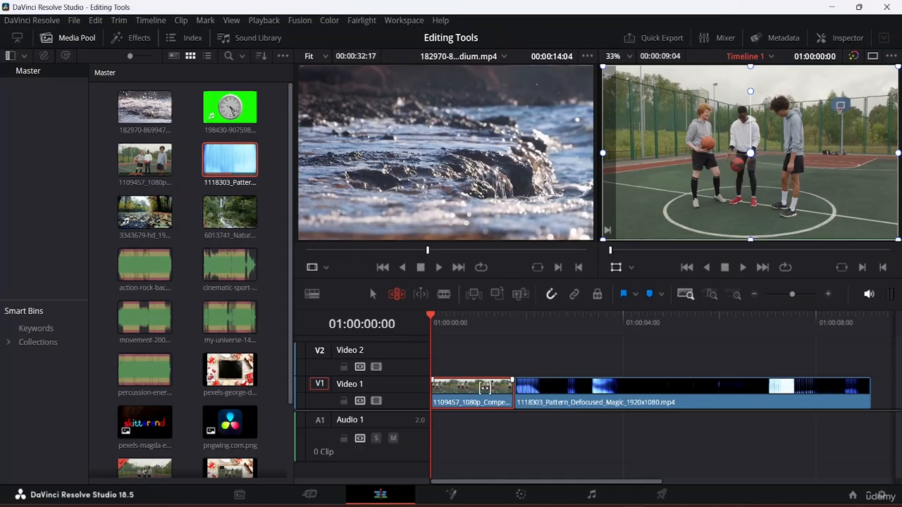
pyautogui.moveTo(484, 387); pyautogui.dragTo(470, 391)
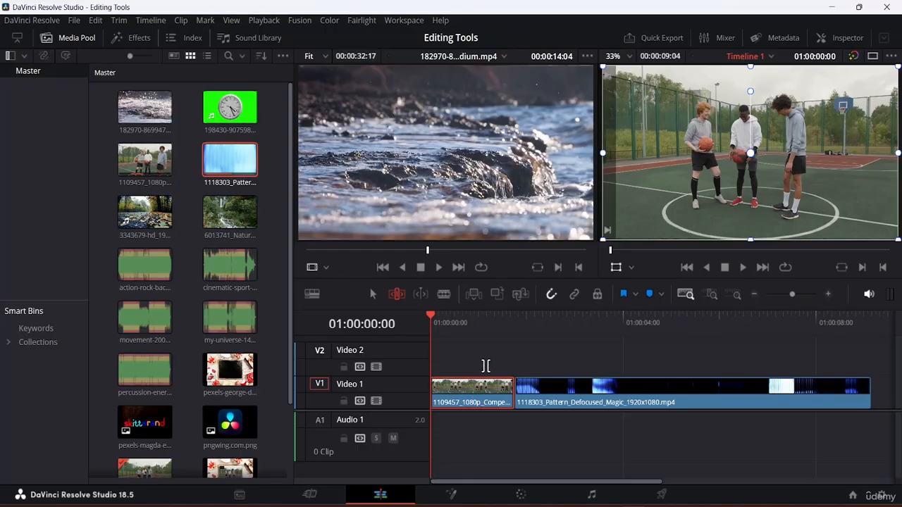
# Switch to Dynamic Trim Mode (Slip) and move the playhead to 01:00:00:21.
pyautogui.click(421, 295)
pyautogui.click(420, 296)
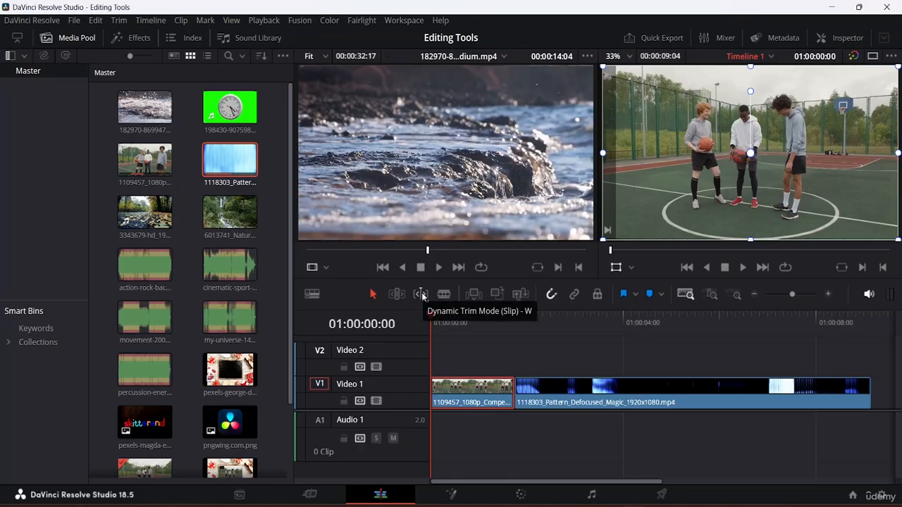
pyautogui.click(421, 294)
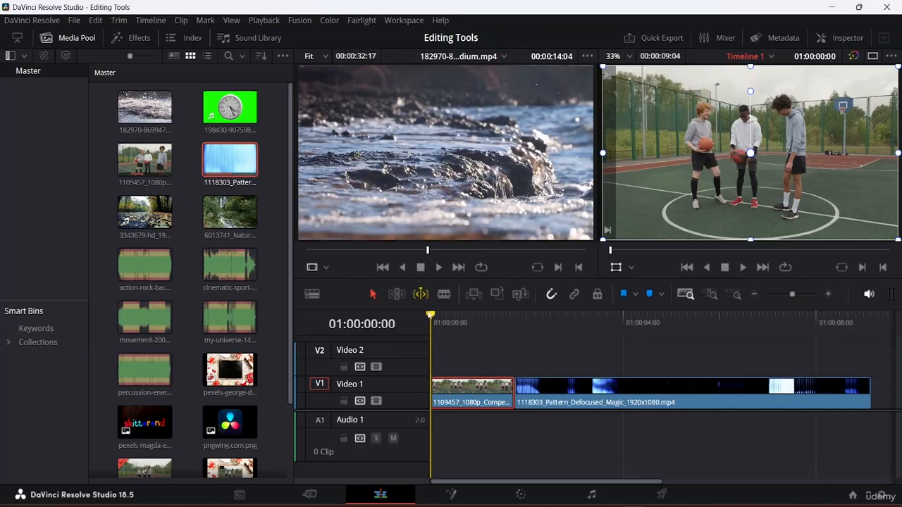
pyautogui.moveTo(430, 315); pyautogui.dragTo(472, 315)
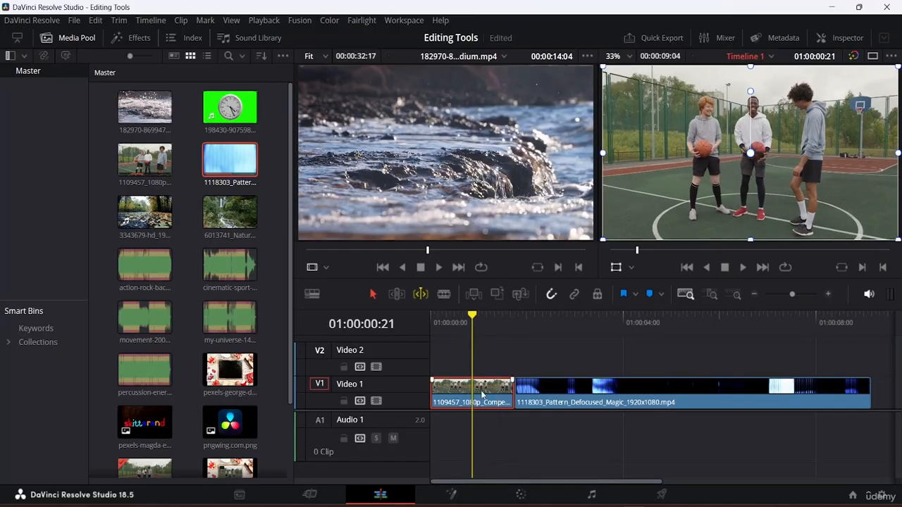
# Try trimming both ends of the competition player clip and roll its cut with the pattern clip to 01:00:02:12.
pyautogui.moveTo(513, 387); pyautogui.dragTo(492, 389)
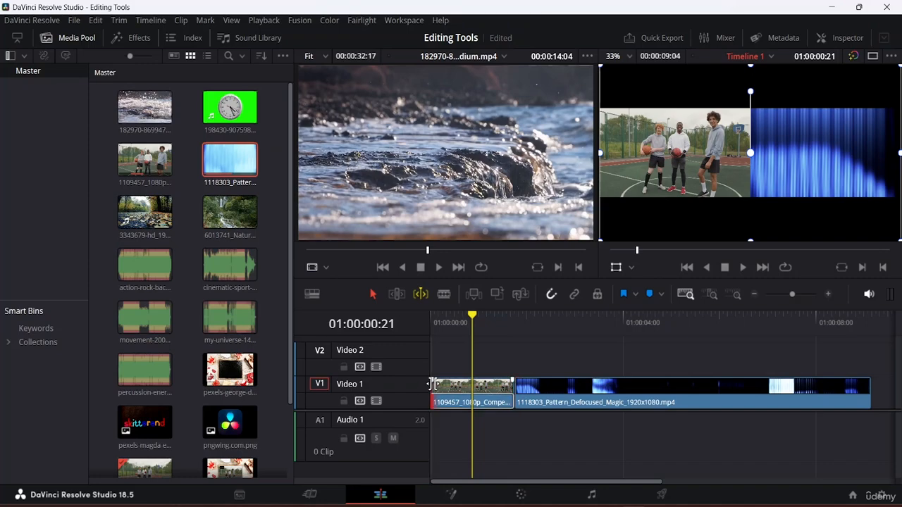
pyautogui.moveTo(430, 386); pyautogui.dragTo(404, 389)
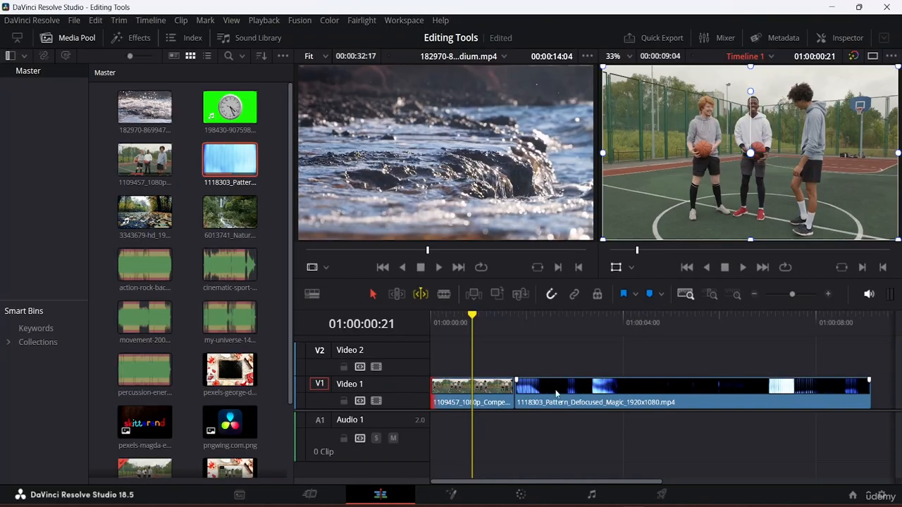
pyautogui.click(581, 341)
pyautogui.press('space')
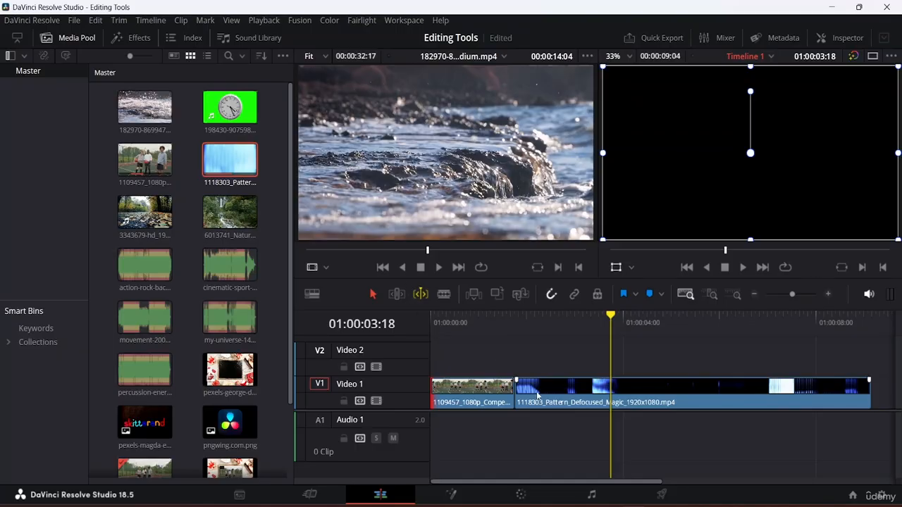
pyautogui.moveTo(514, 391)
pyautogui.mouseDown()
pyautogui.moveTo(579, 389)
pyautogui.moveTo(522, 387)
pyautogui.mouseUp()
# Combine Trim Edit Mode with Dynamic Trim, change its option from Slip to Slide, and try sliding the competition player clip.
pyautogui.click(400, 294)
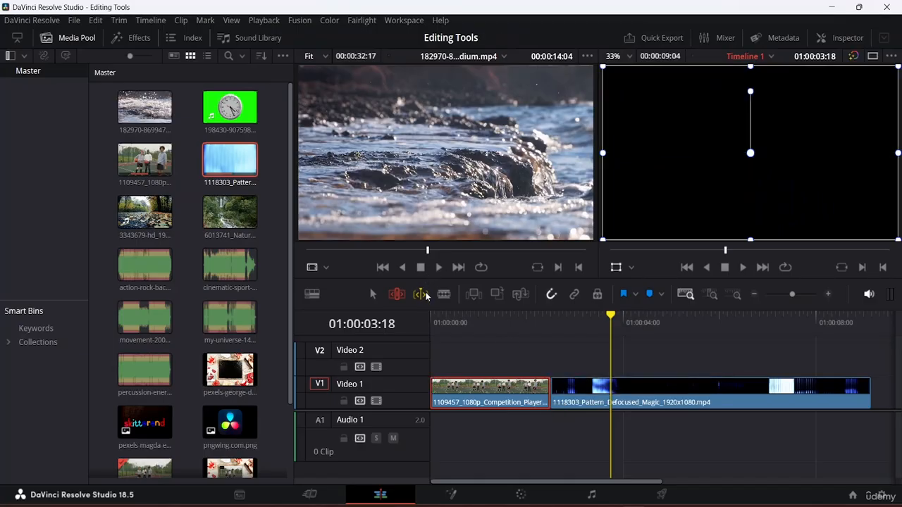
pyautogui.click(422, 294)
pyautogui.rightClick(425, 294)
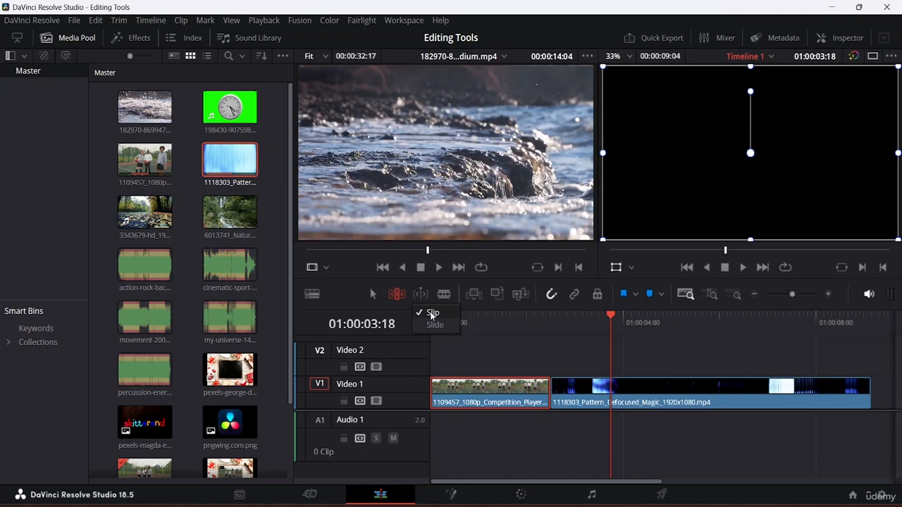
pyautogui.click(431, 314)
pyautogui.click(422, 295)
pyautogui.rightClick(422, 295)
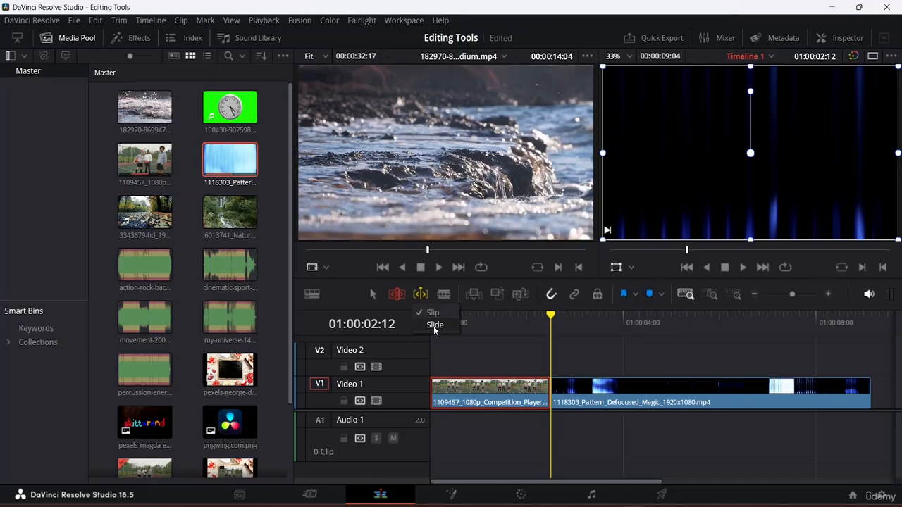
pyautogui.click(435, 324)
pyautogui.moveTo(524, 387); pyautogui.dragTo(492, 347)
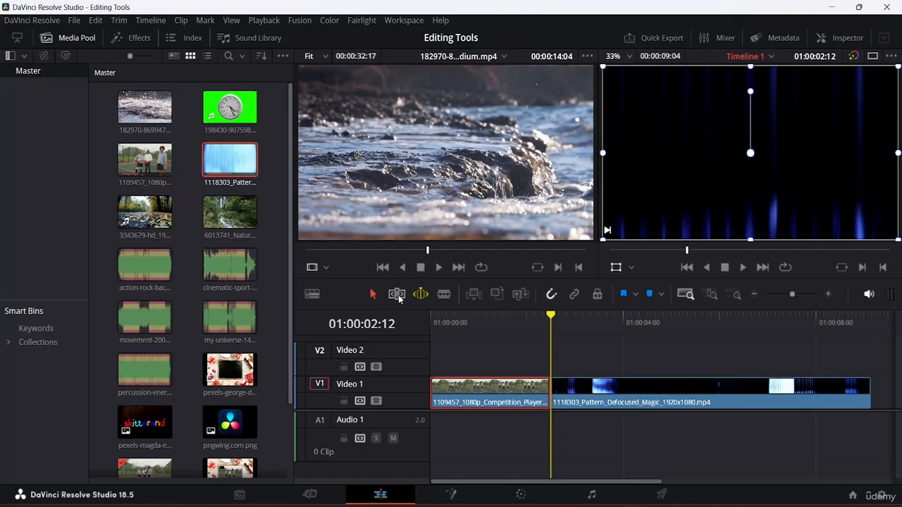
# Return to Selection mode and switch Dynamic Trim off and on again.
pyautogui.press('a')
pyautogui.click(418, 295)
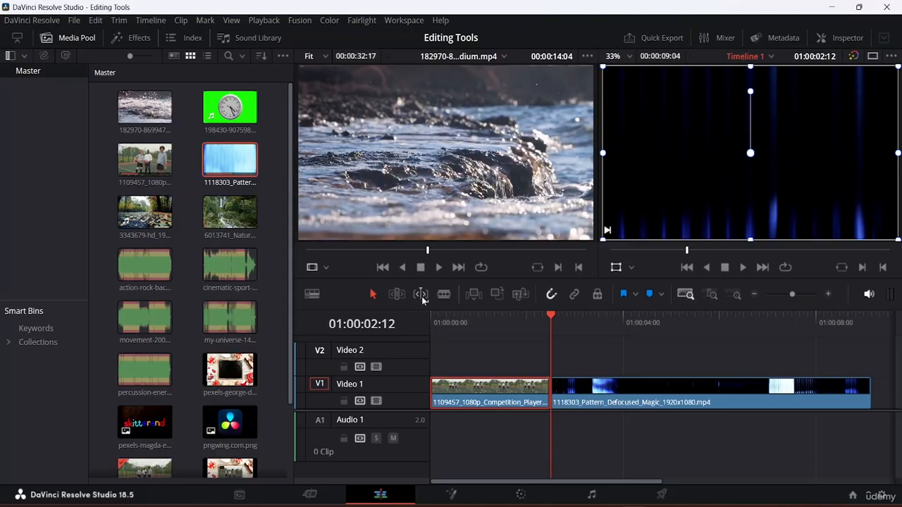
pyautogui.click(421, 297)
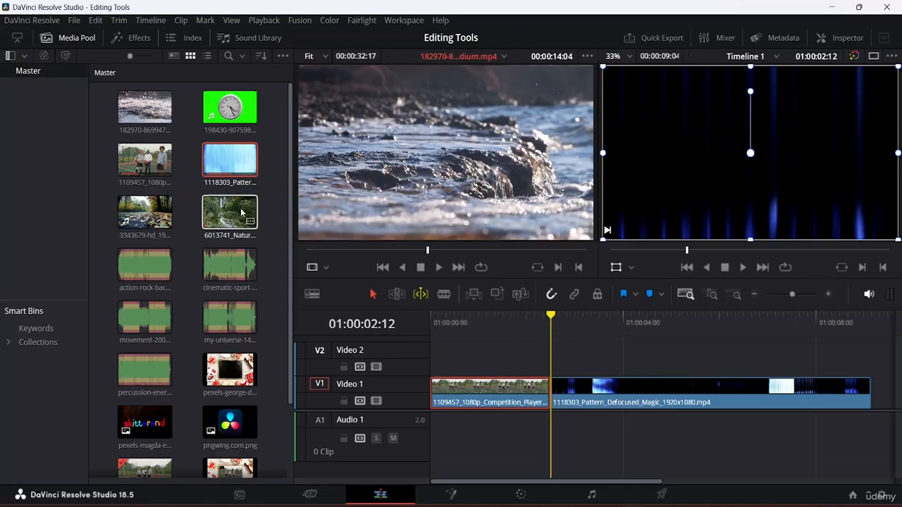
# Place the 6013741 nature river clip on Video 2 and blade it and the pattern clip below at 01:00:04:09.
pyautogui.moveTo(241, 212); pyautogui.dragTo(535, 338)
pyautogui.hotkey('shift', 'z')
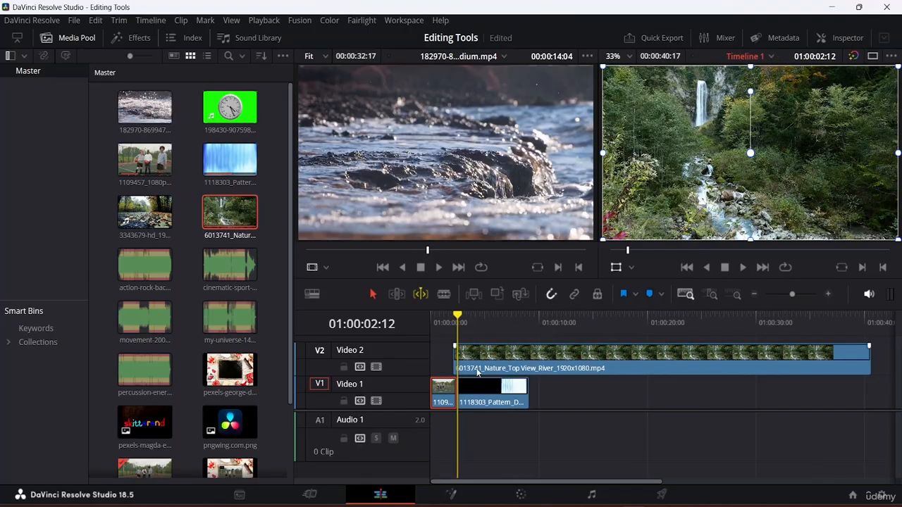
pyautogui.moveTo(464, 315)
pyautogui.mouseDown()
pyautogui.moveTo(490, 323)
pyautogui.moveTo(478, 323)
pyautogui.mouseUp()
pyautogui.click(444, 294)
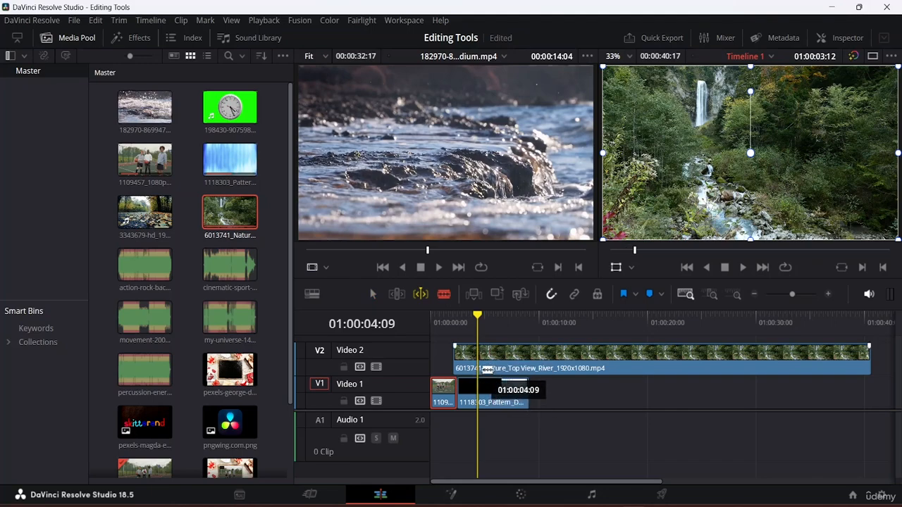
pyautogui.click(478, 360)
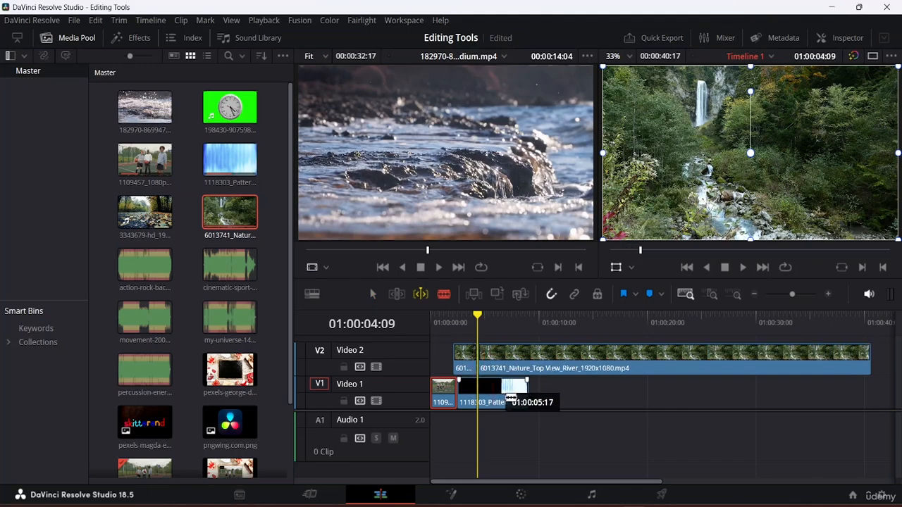
pyautogui.click(479, 401)
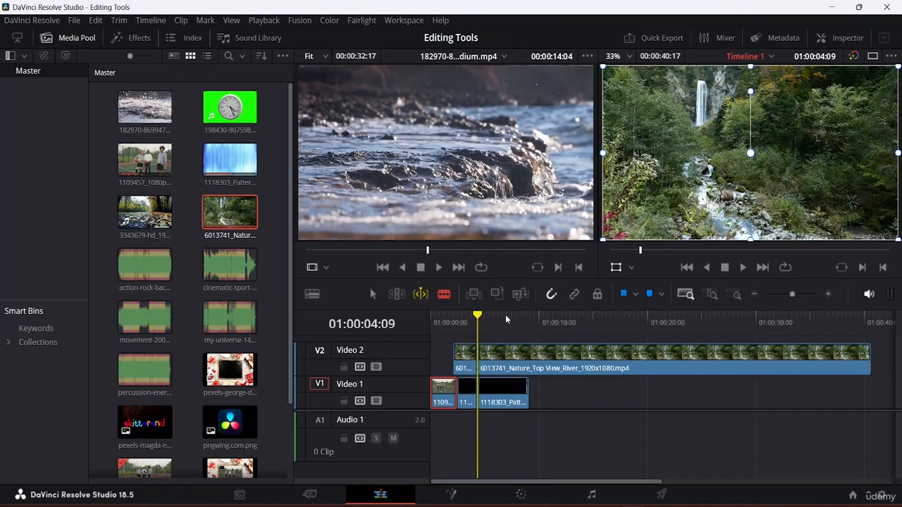
# Blade the nature river clip and the pattern clip below it at 01:00:06:19.
pyautogui.moveTo(478, 315); pyautogui.dragTo(503, 318)
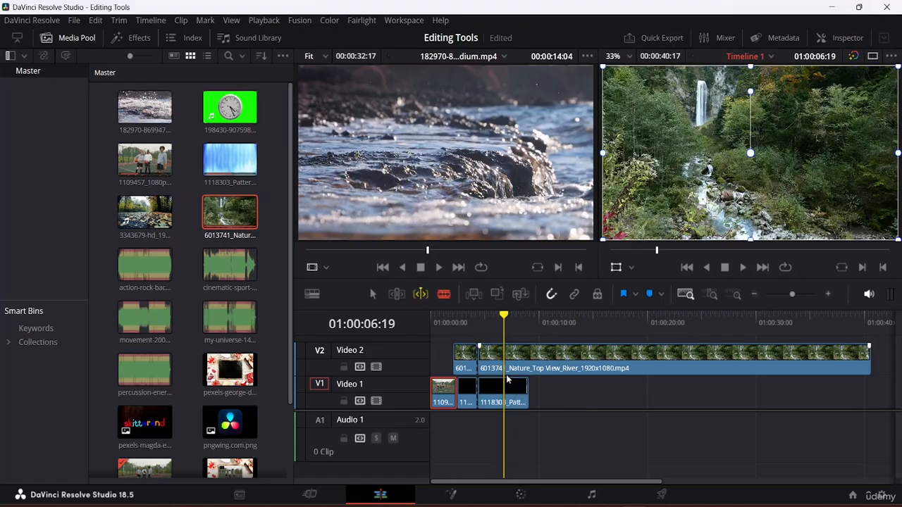
pyautogui.click(505, 370)
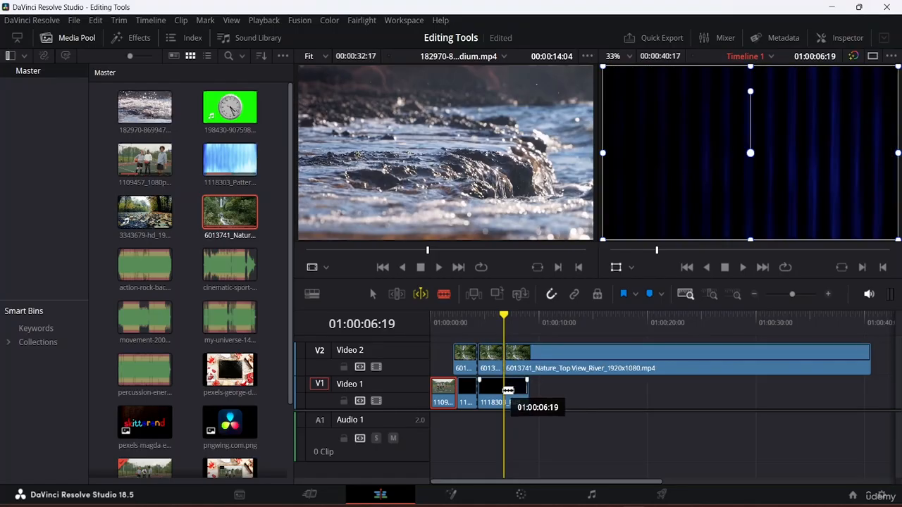
pyautogui.click(509, 391)
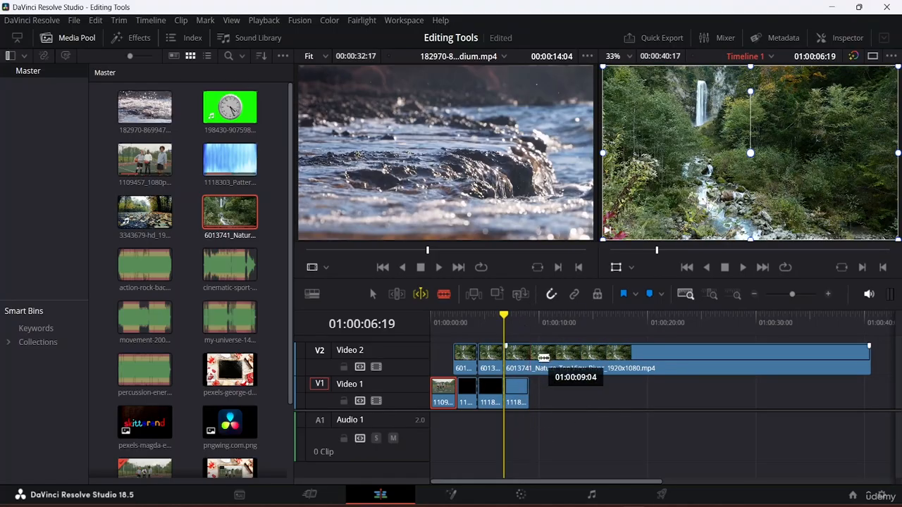